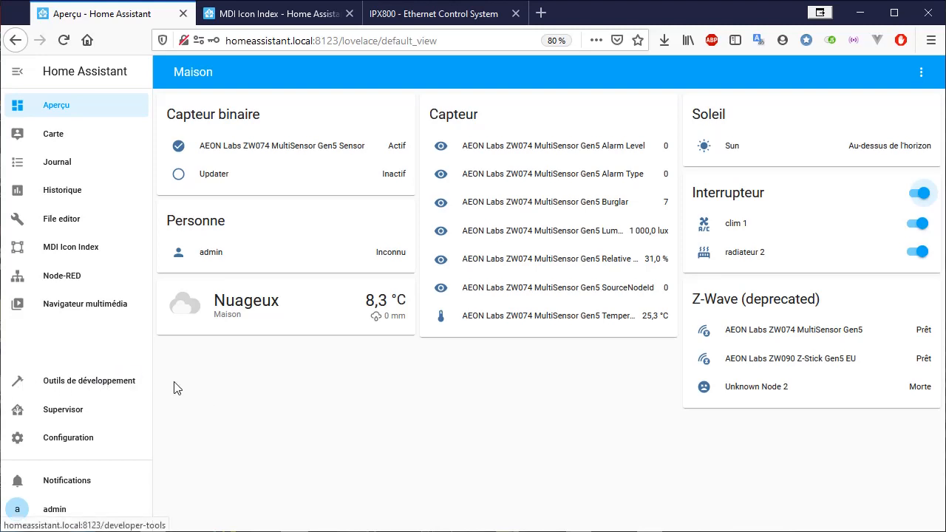
- Open the developer tools' services page and select the service Interrupteur: turn_on (switch.turn_on)
left_click(104, 384)
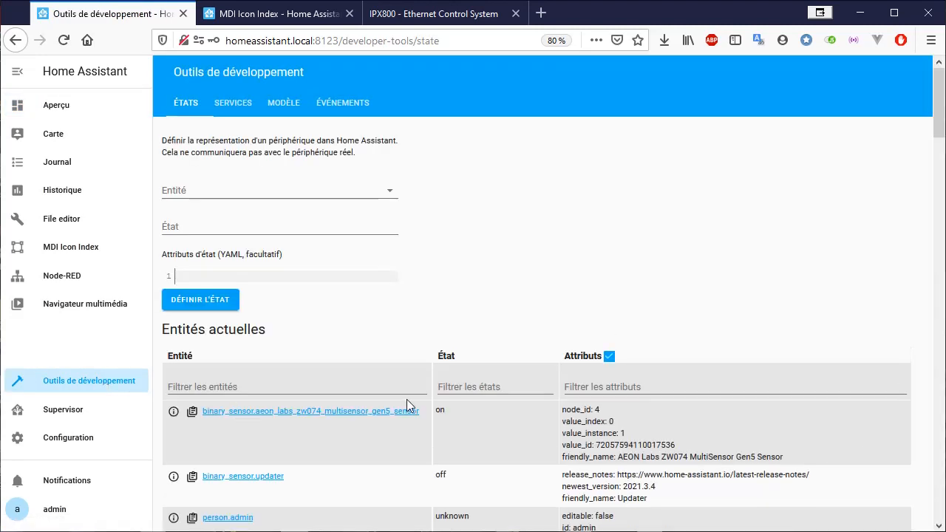
left_click(231, 109)
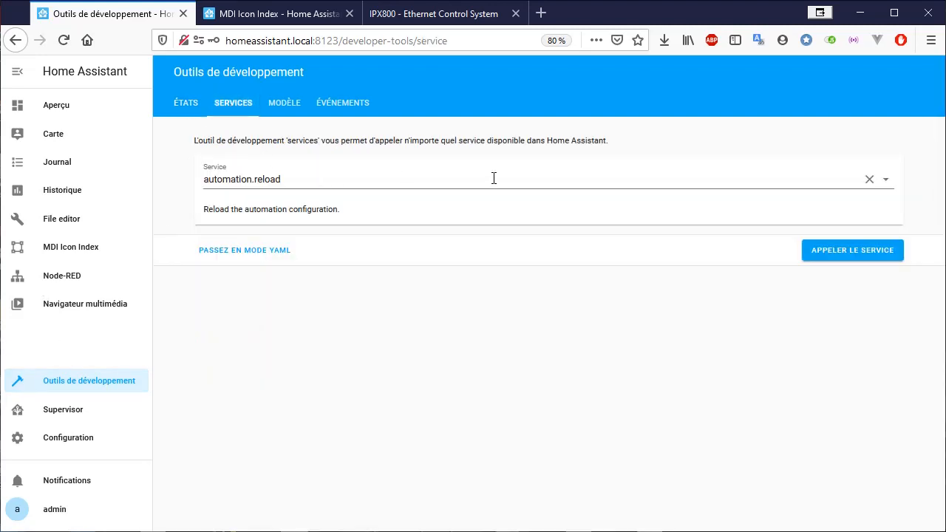
left_click(885, 180)
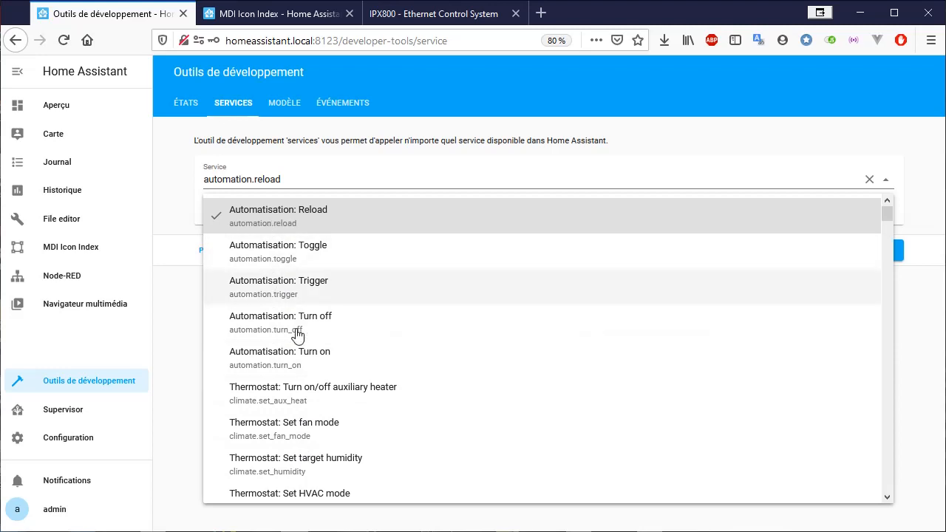
scroll(395, 338, "down", 3)
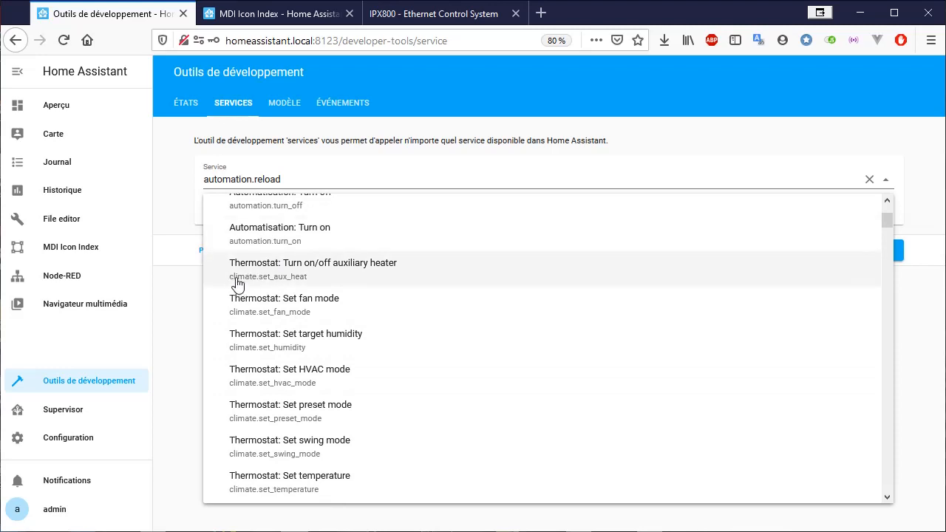
left_click_drag(884, 219, 879, 249)
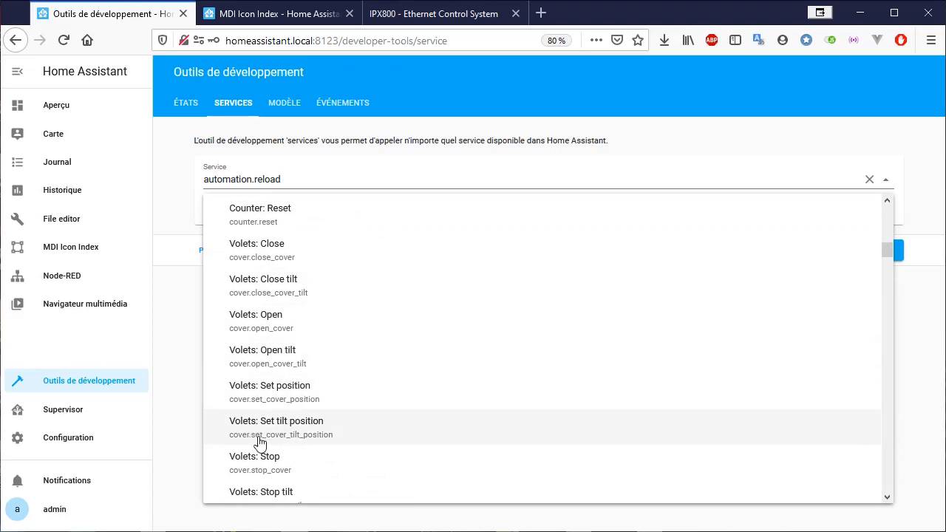
left_click_drag(886, 249, 898, 422)
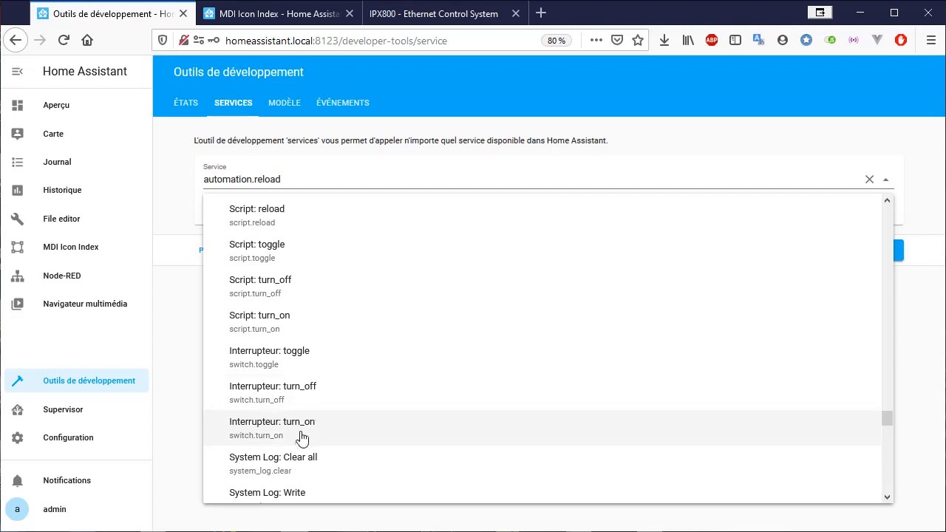
left_click(259, 429)
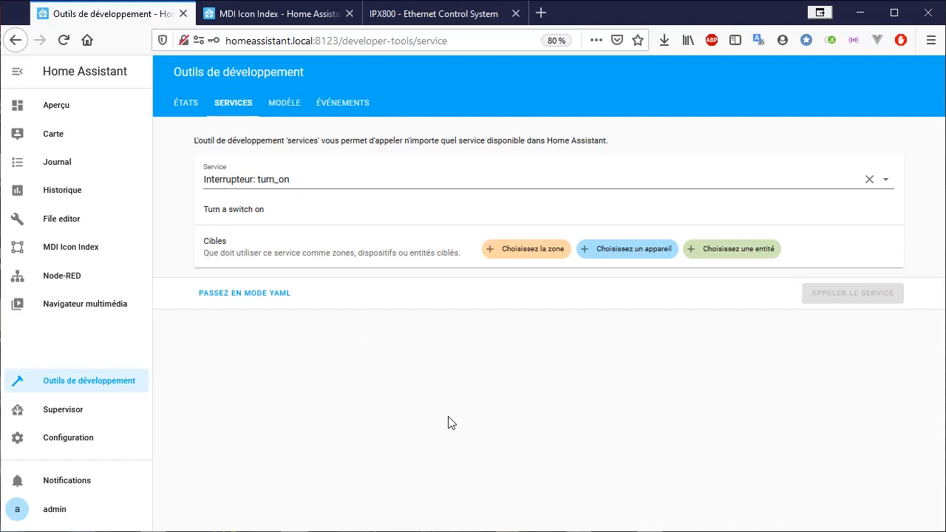
- Target the radiateur 2 entity with the turn_on service and call it from YAML mode
left_click(728, 253)
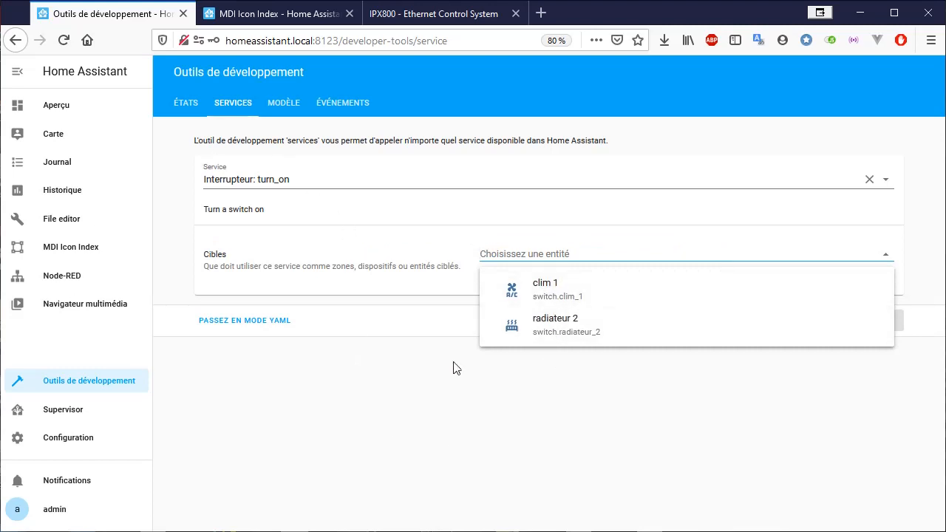
left_click(563, 336)
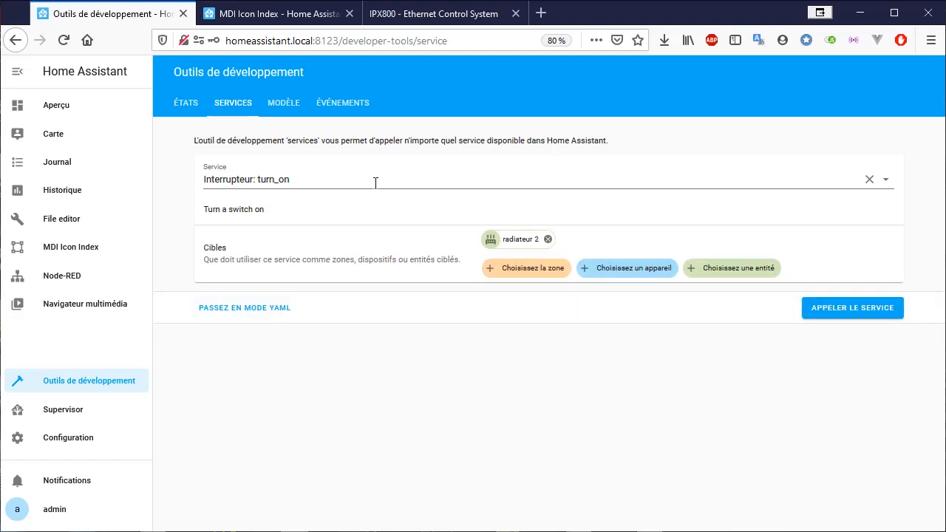
left_click(266, 316)
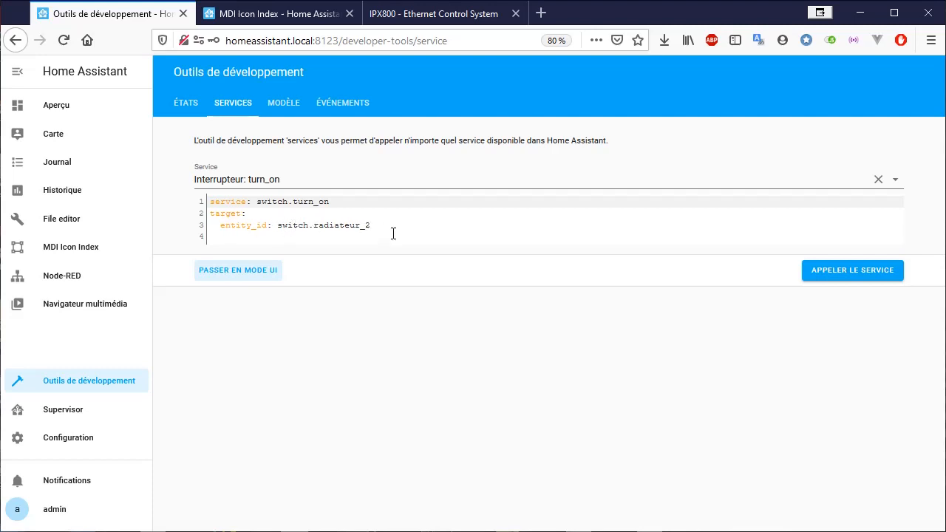
left_click(844, 273)
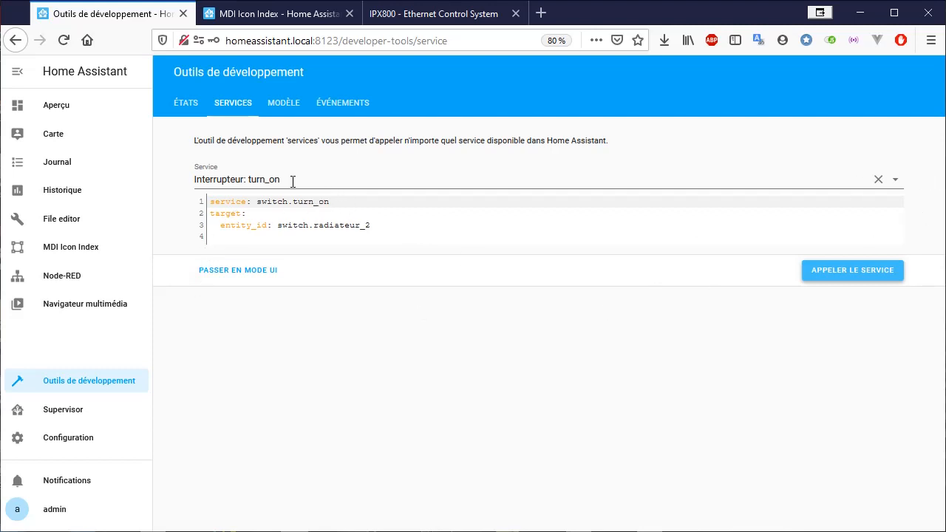
- Review the available switch services and the configured entities list, checking the entity IDs of the switches
left_click(894, 181)
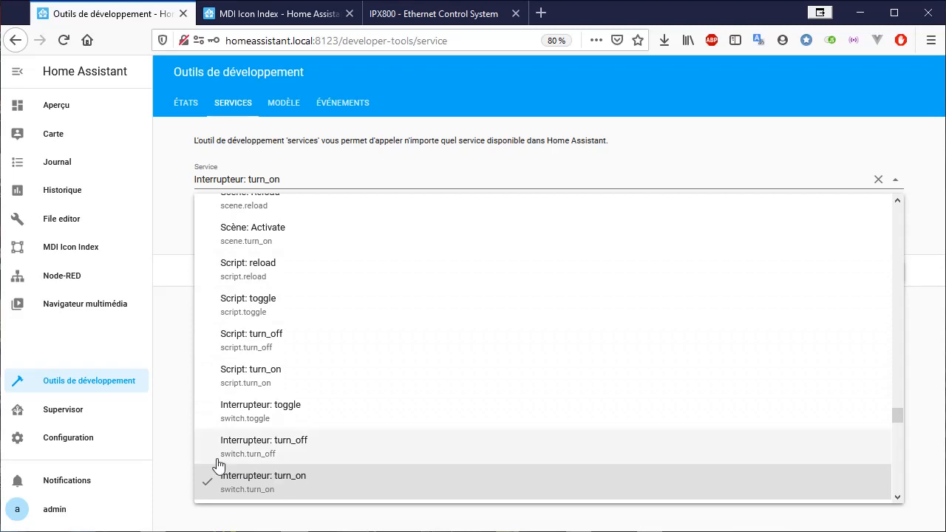
left_click(62, 442)
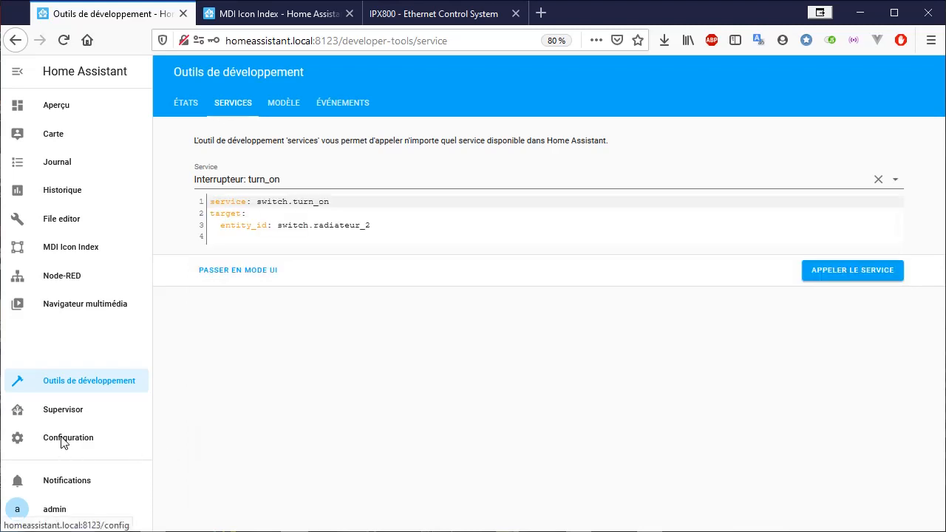
left_click(63, 442)
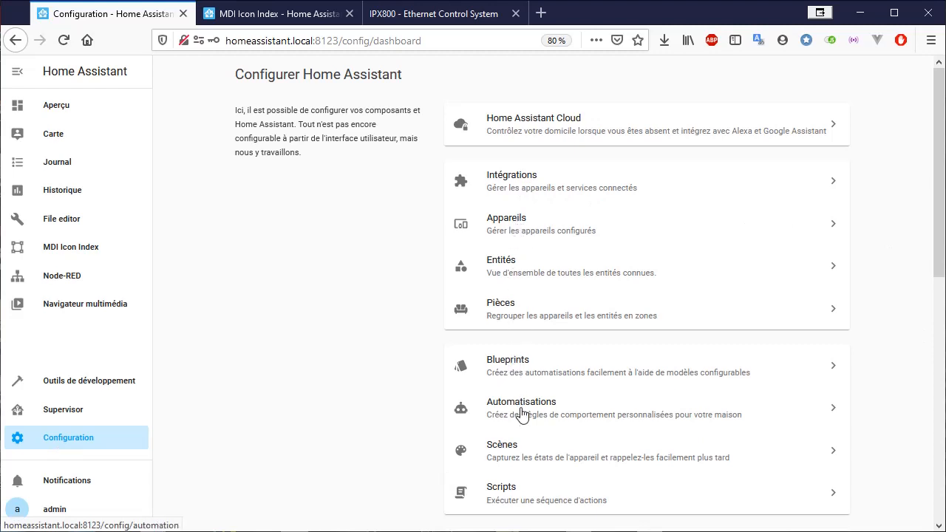
left_click(516, 279)
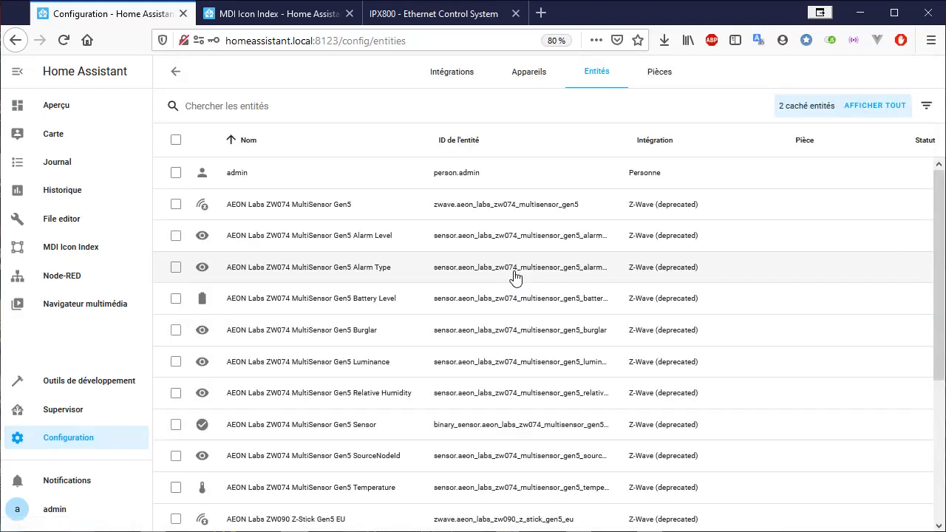
scroll(533, 209, "down", 5)
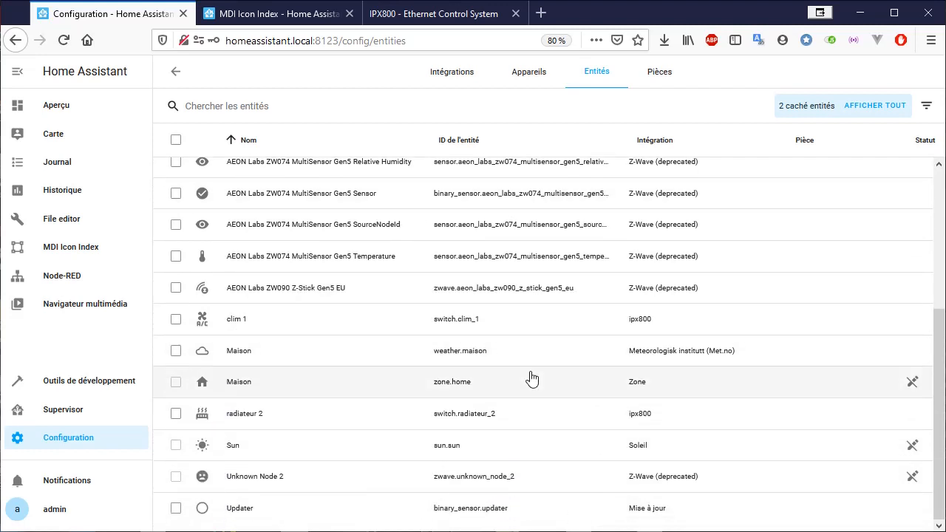
scroll(528, 377, "up", 3)
scroll(531, 377, "down", 3)
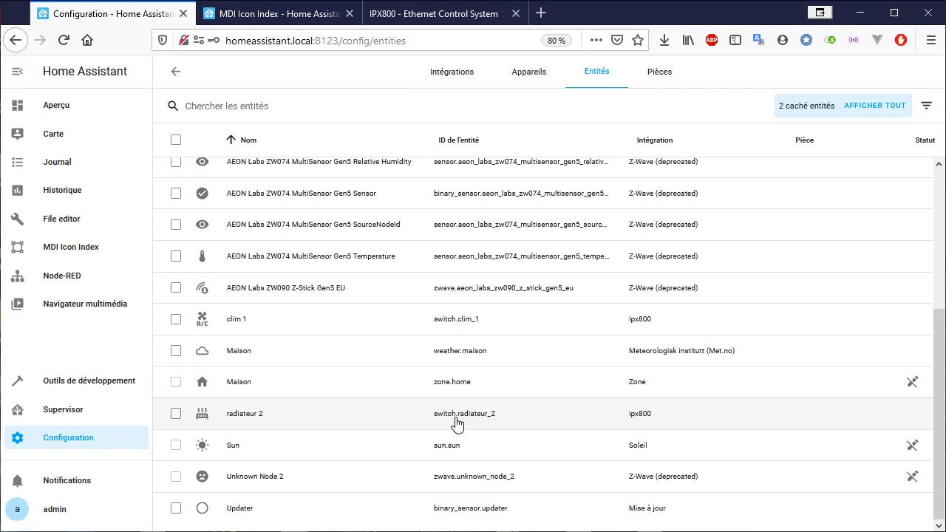
- Create a new automation in the configuration, starting from an empty one
left_click(69, 440)
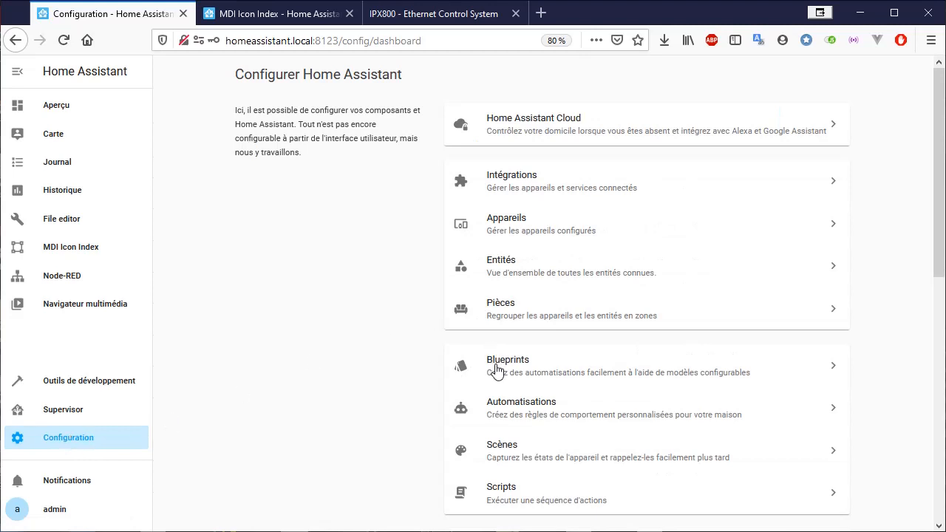
left_click(523, 413)
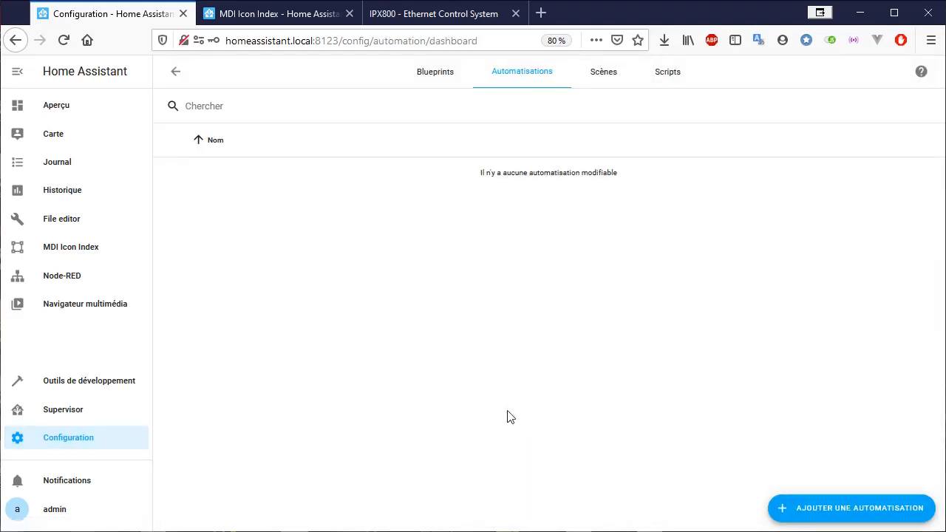
left_click(879, 508)
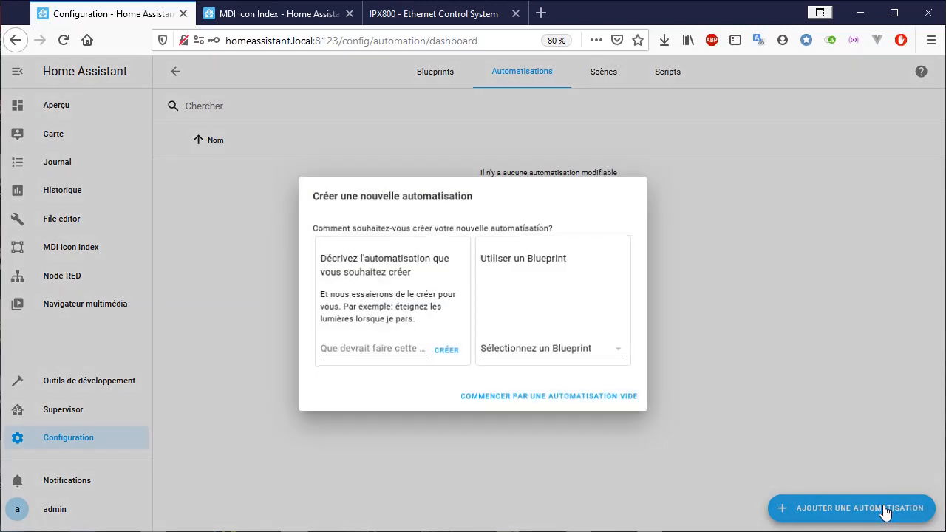
left_click(534, 407)
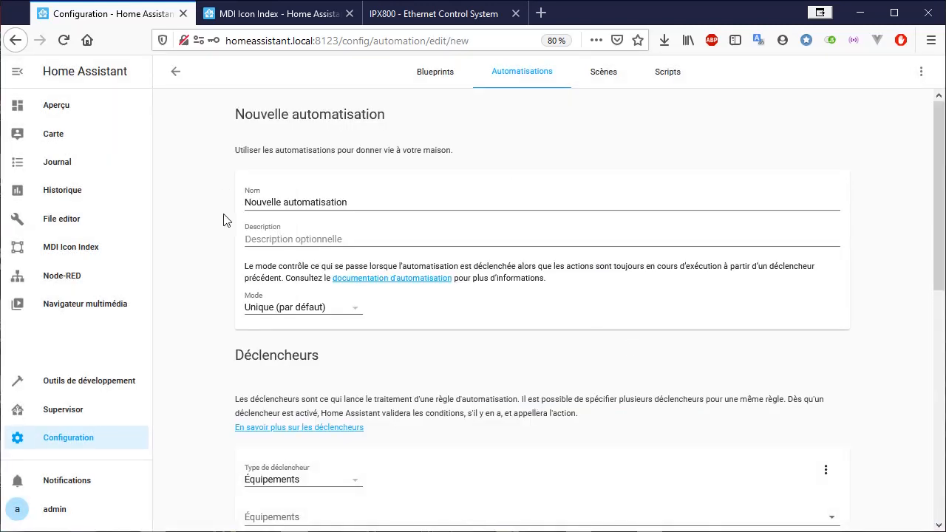
- Name the new automation "allumer le radiateur 2"
left_click_drag(372, 201, 177, 195)
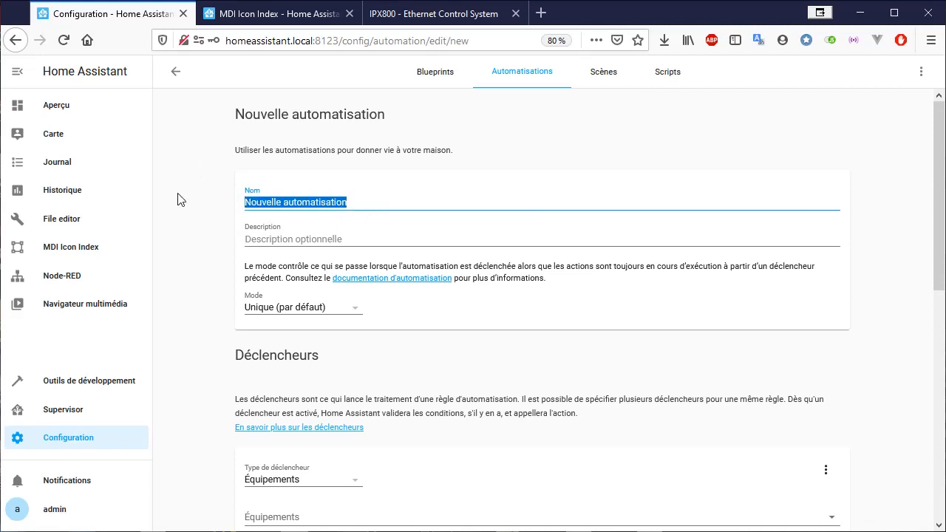
type("al")
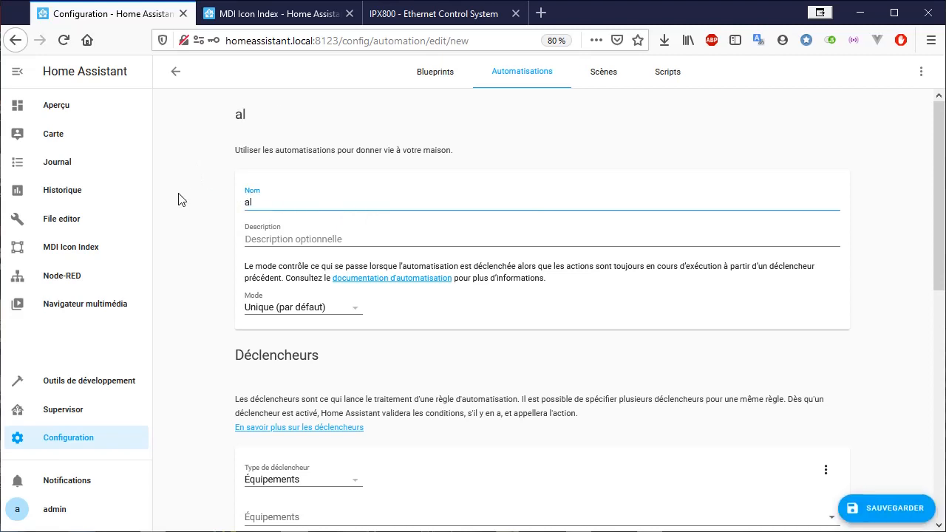
type("lumer le rad")
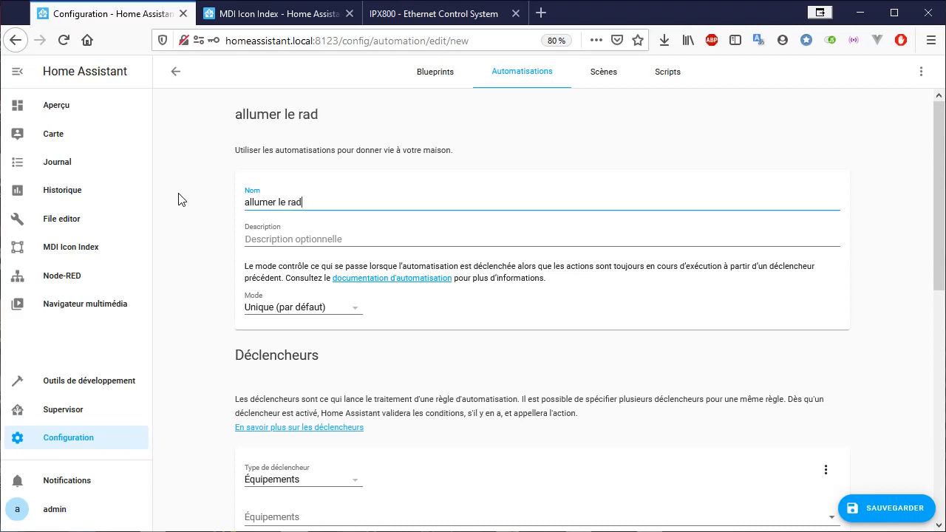
type("iateur 2")
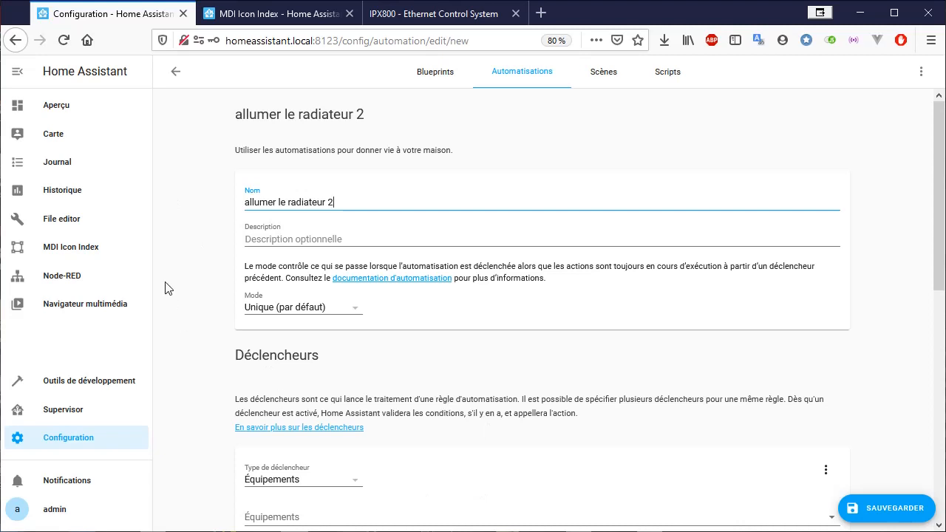
- Examine the triggers, conditions and actions sections of the new automation
scroll(167, 288, "down", 5)
scroll(167, 287, "up", 5)
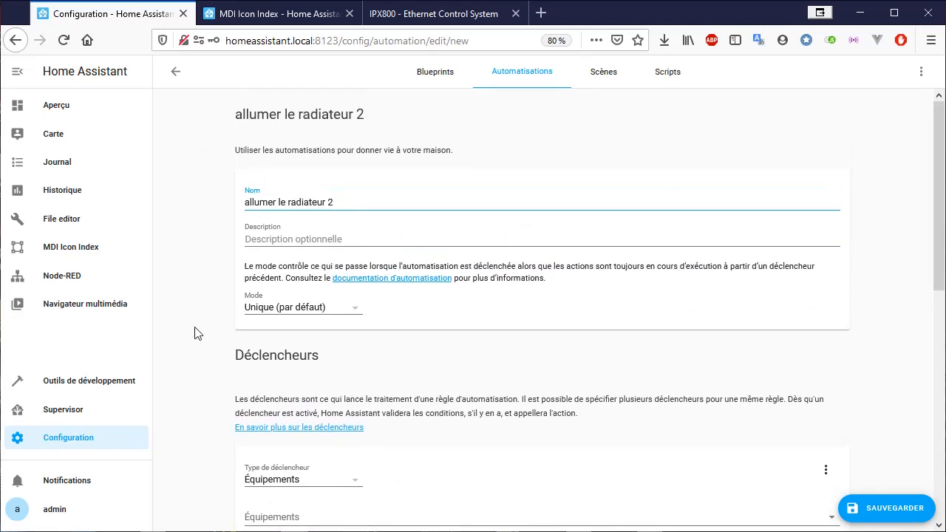
scroll(196, 334, "down", 2)
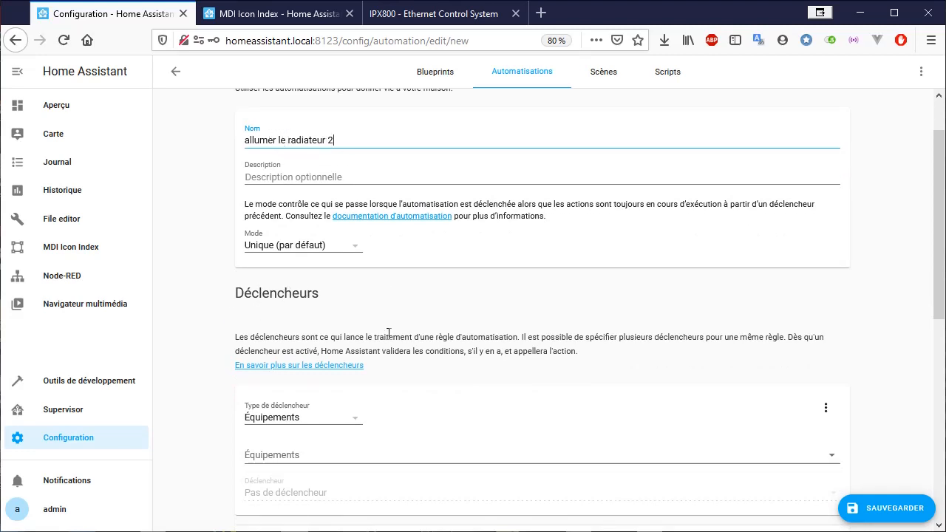
scroll(177, 313, "down", 5)
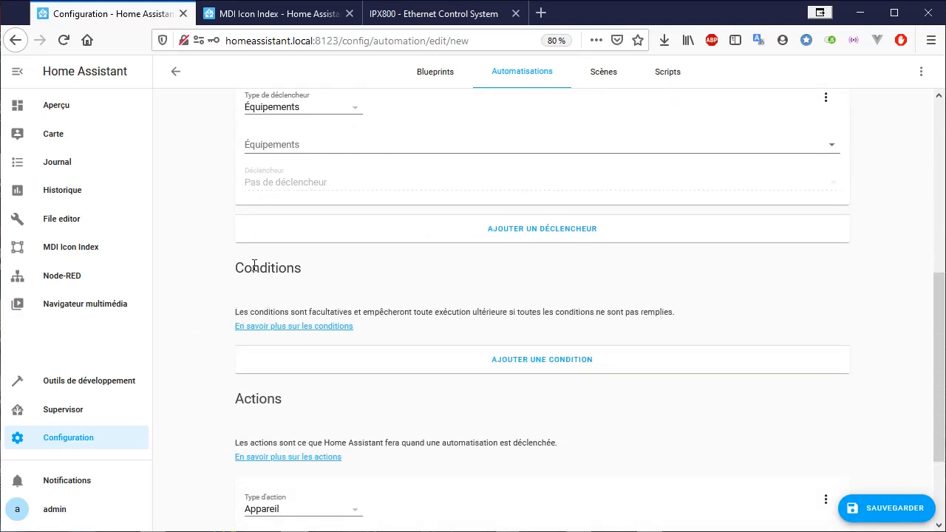
scroll(323, 238, "up", 2)
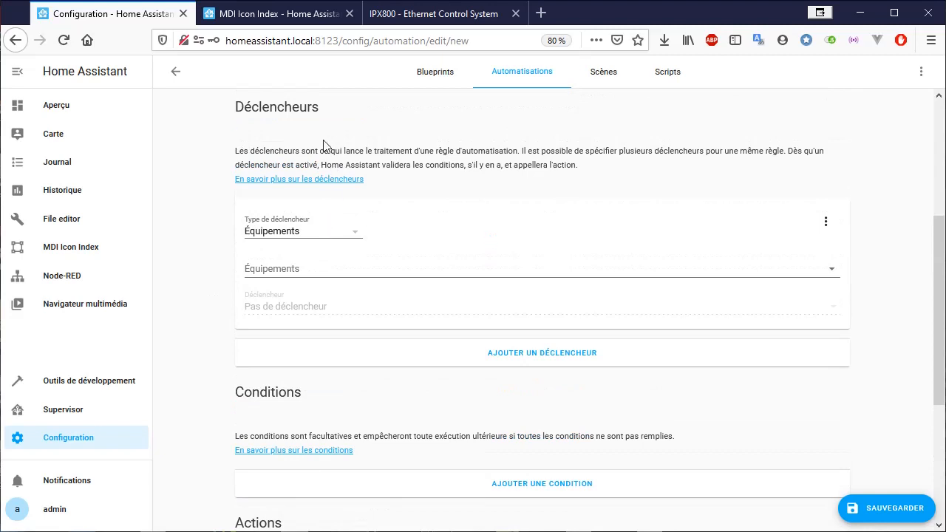
scroll(344, 399, "down", 2)
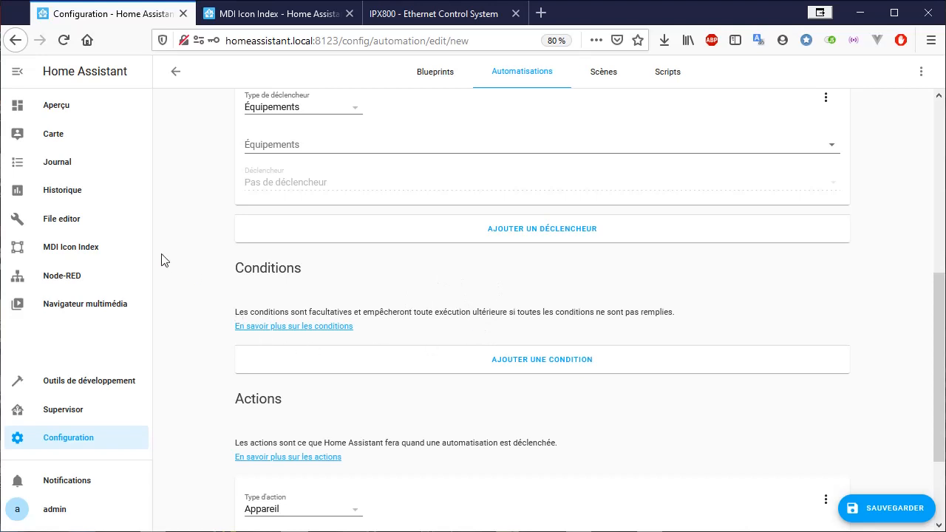
scroll(169, 263, "down", 1)
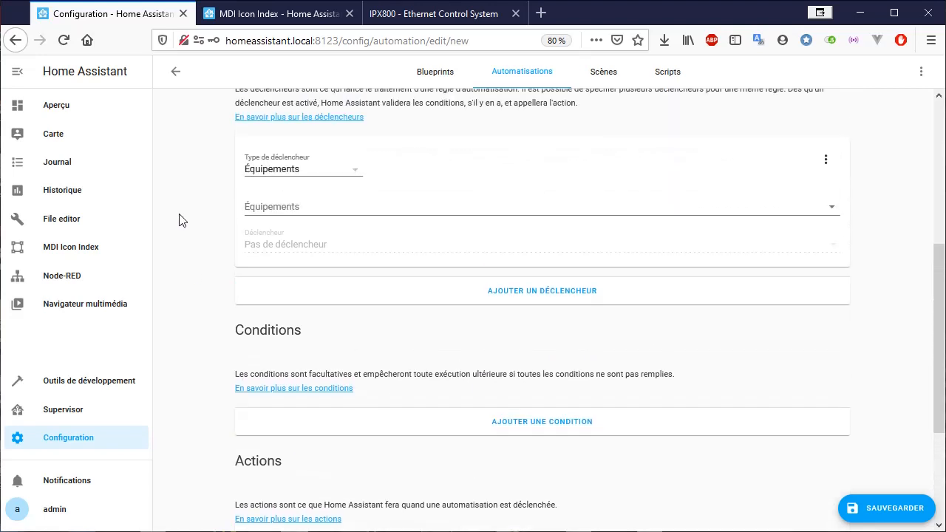
scroll(217, 200, "up", 3)
scroll(216, 199, "down", 7)
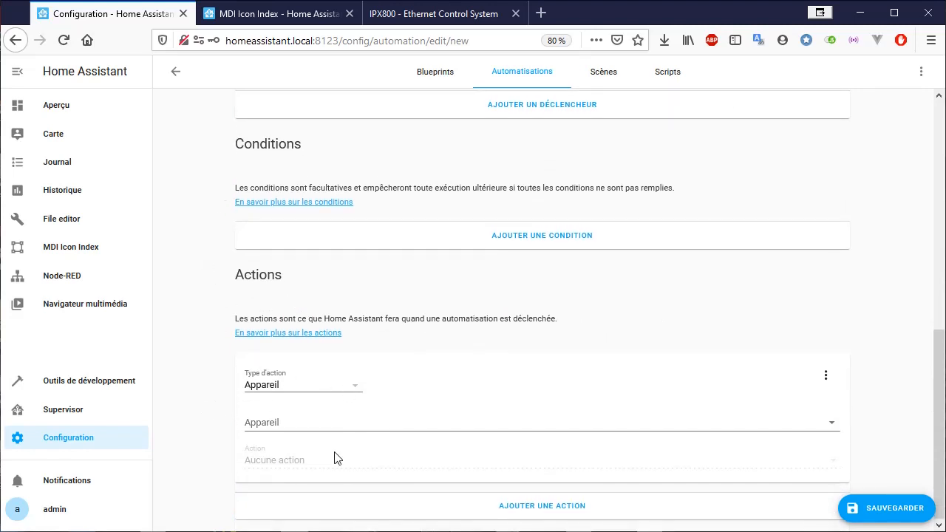
- Configure the automation's action to call the service "Interrupteur: turn_on" on the entity radiateur 2
left_click(357, 393)
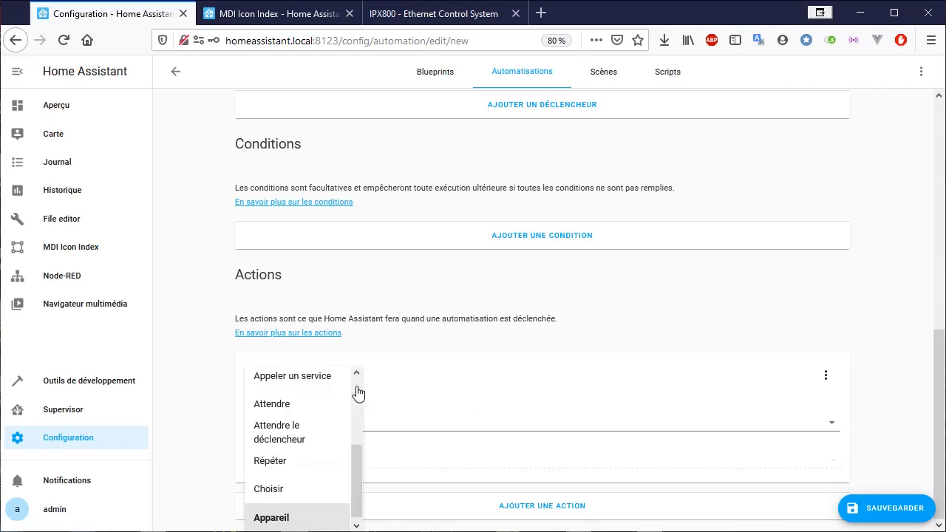
left_click_drag(356, 482, 355, 456)
left_click(295, 407)
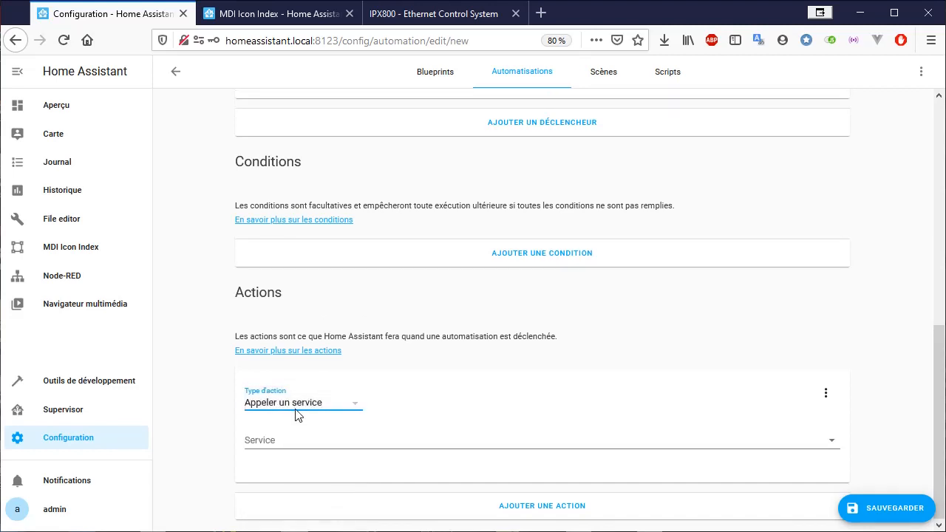
left_click(833, 443)
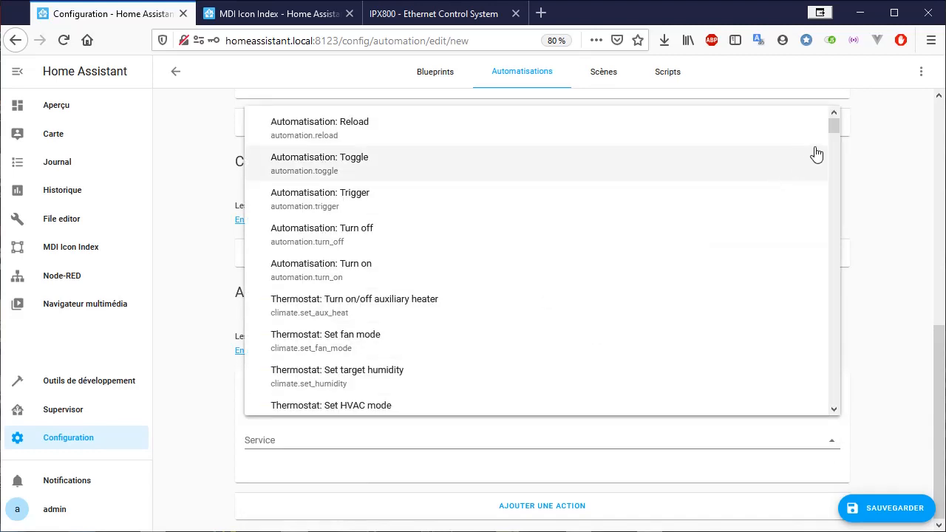
left_click_drag(832, 128, 828, 338)
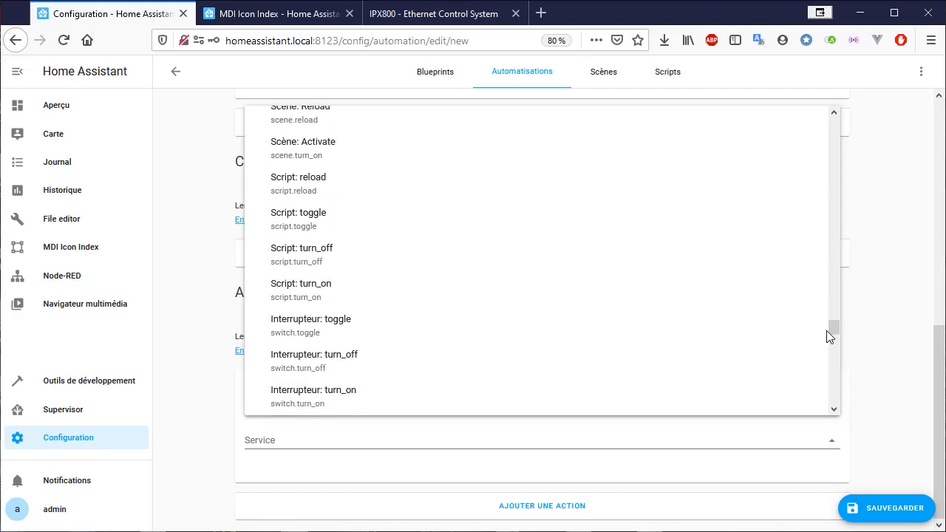
left_click(328, 398)
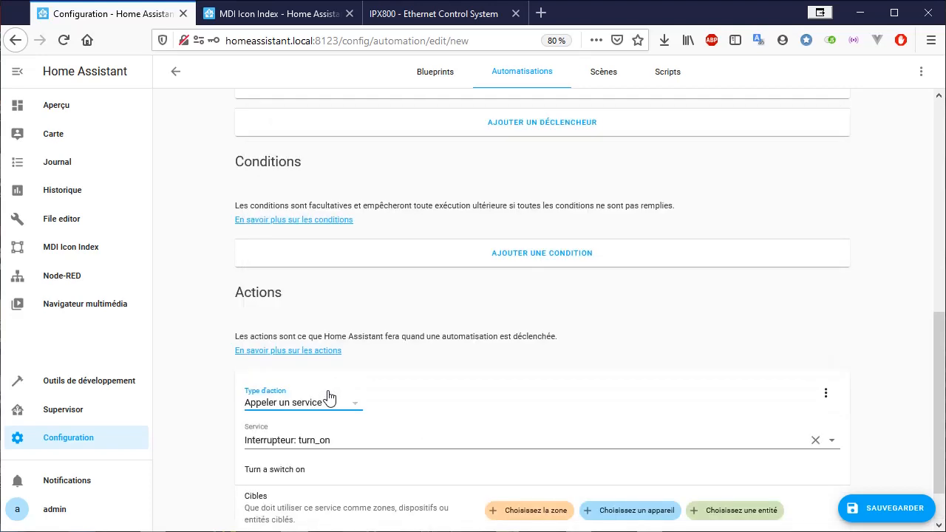
left_click(744, 511)
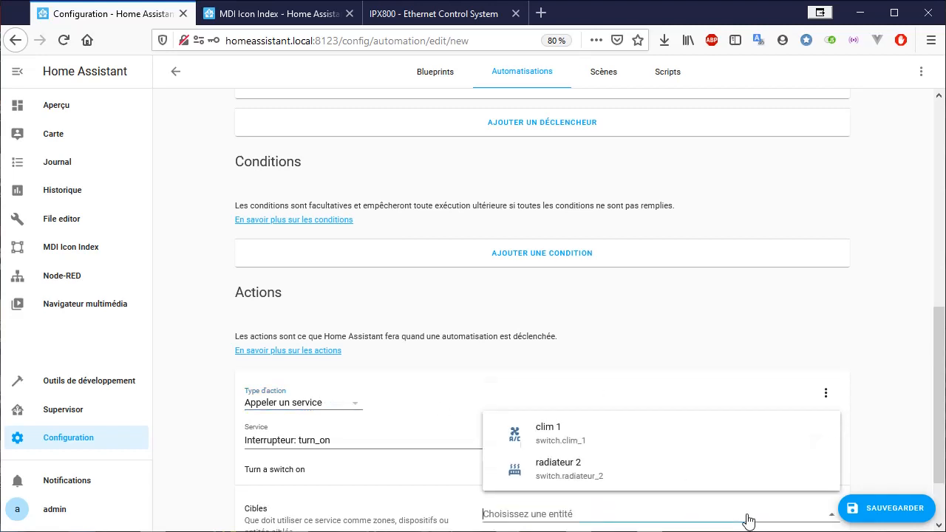
left_click(552, 477)
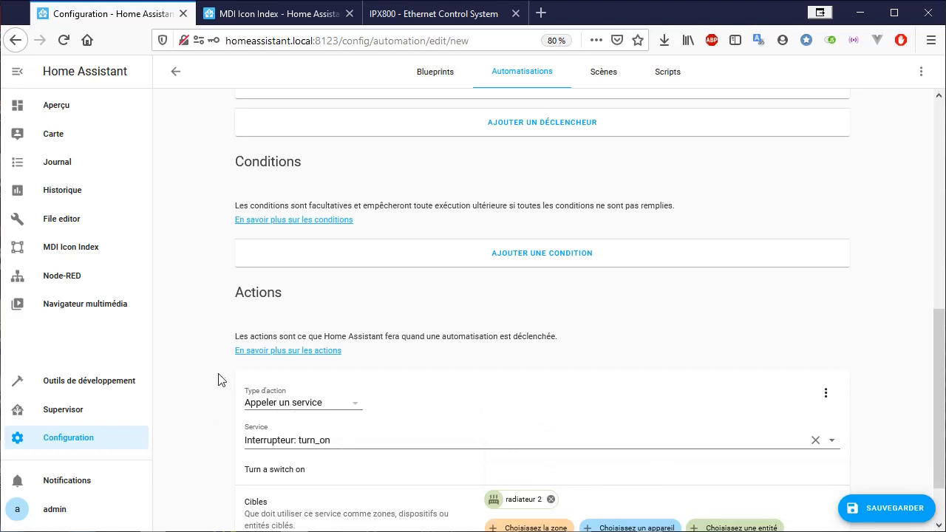
- Set the device trigger to luminance value changes of the AEON Labs ZW074 MultiSensor Gen5
scroll(196, 362, "up", 4)
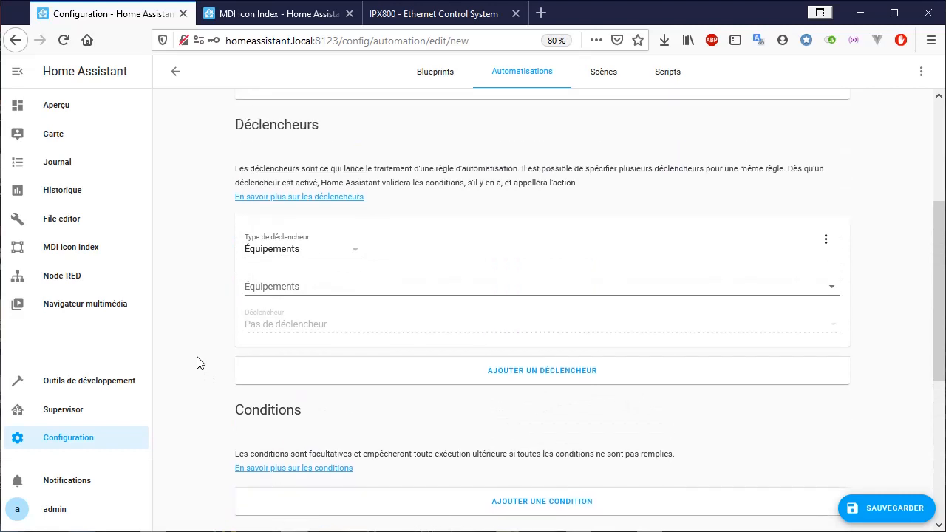
scroll(198, 244, "up", 2)
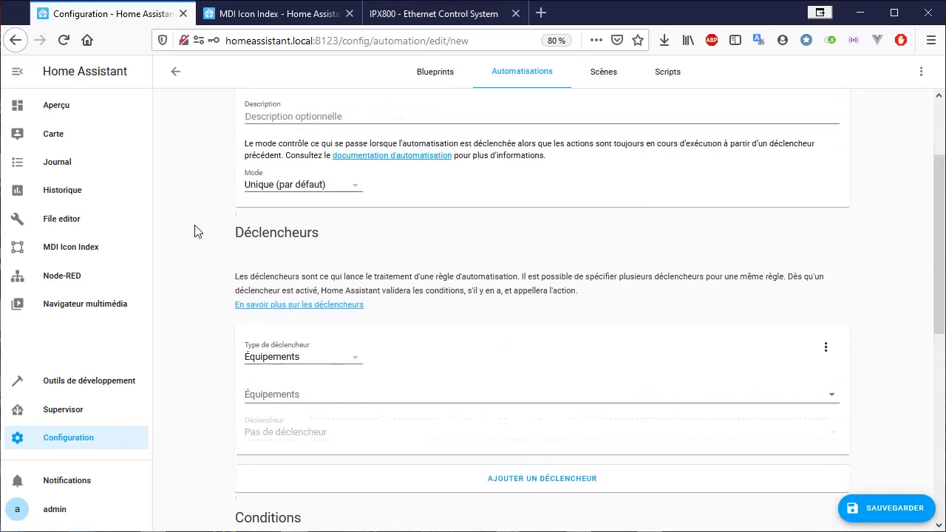
scroll(198, 247, "down", 1)
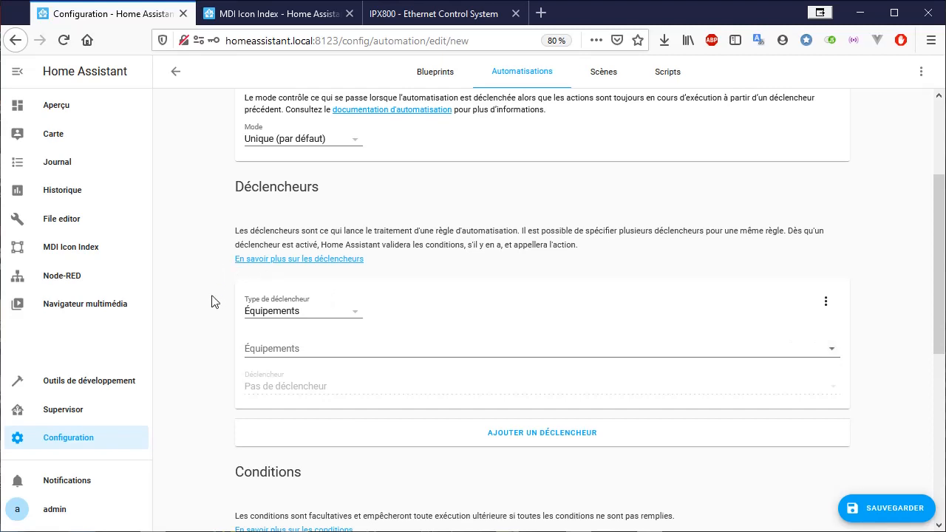
left_click(832, 353)
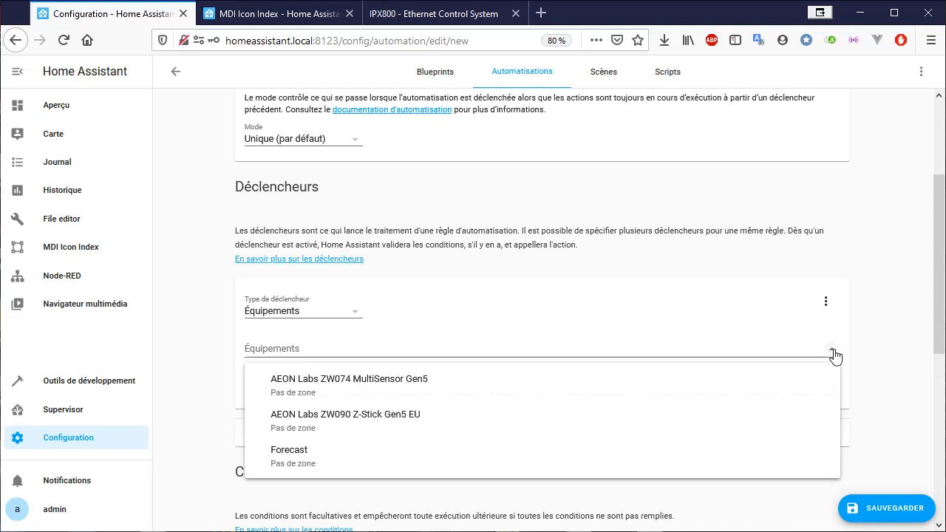
left_click(388, 386)
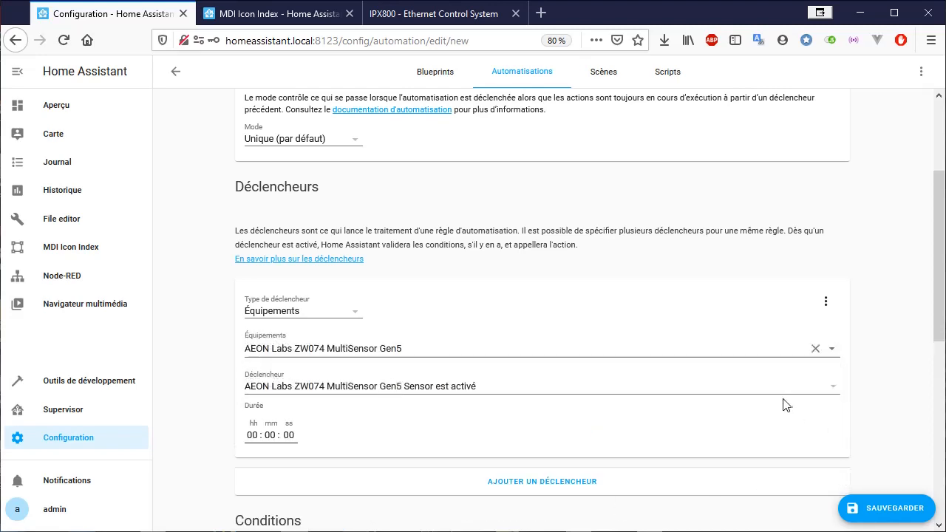
left_click(834, 394)
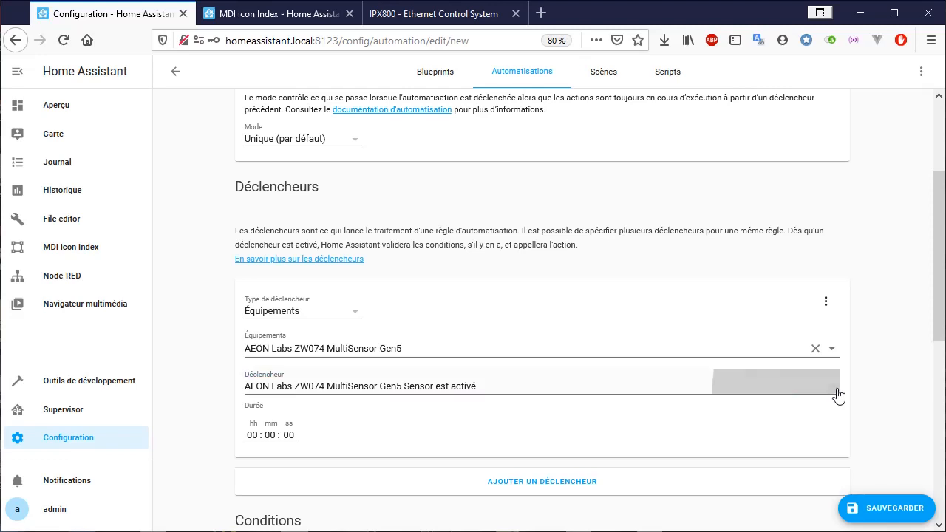
scroll(769, 403, "down", 1)
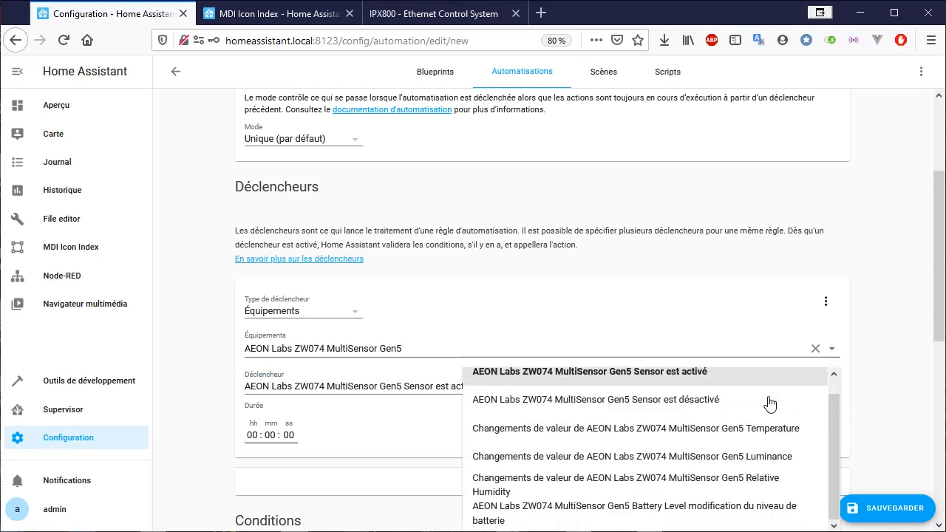
left_click(761, 459)
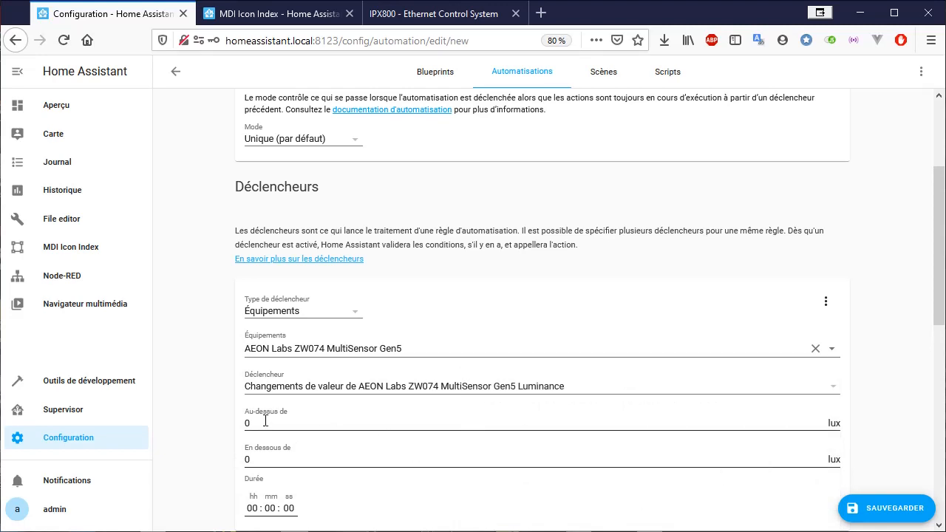
- Set the trigger's "Au-dessus de" threshold to 500 lux and save the automation
left_click_drag(266, 423, 238, 423)
type("500")
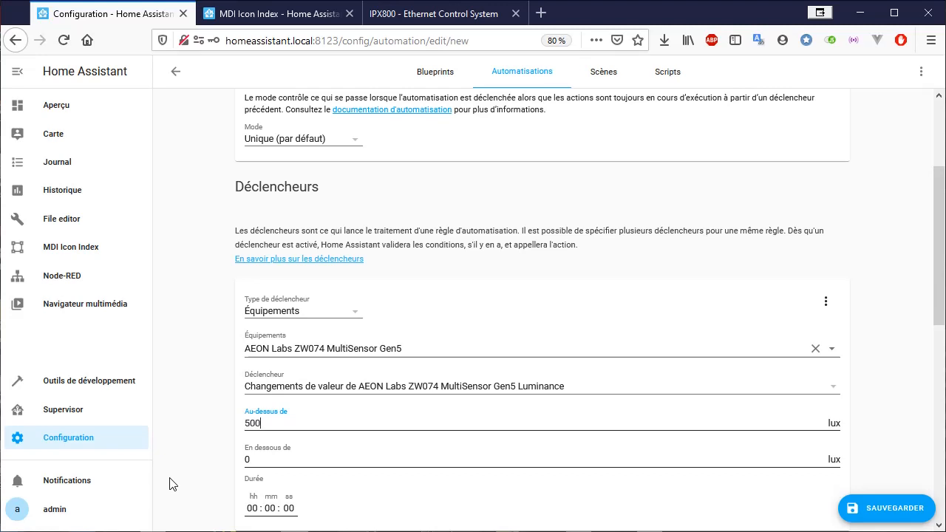
left_click(885, 508)
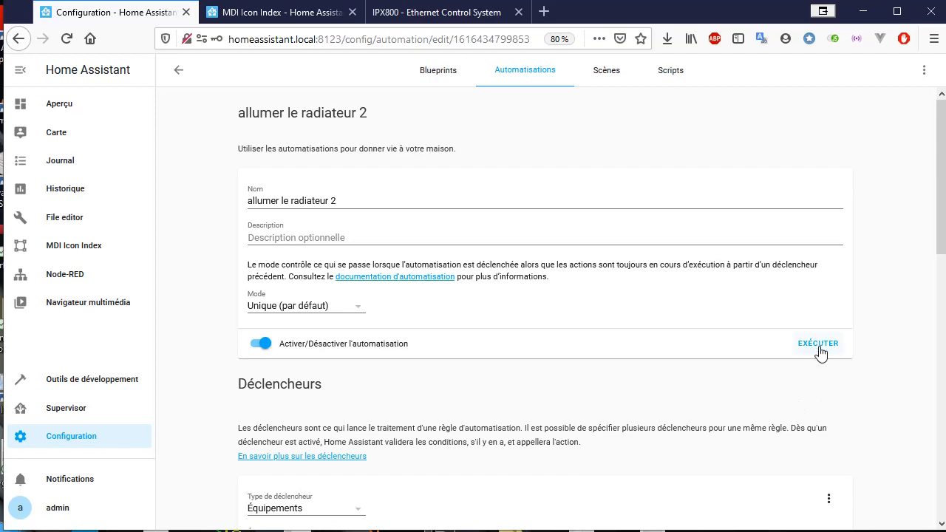
- Create a second automation from the automations list, starting from an empty one
left_click(535, 80)
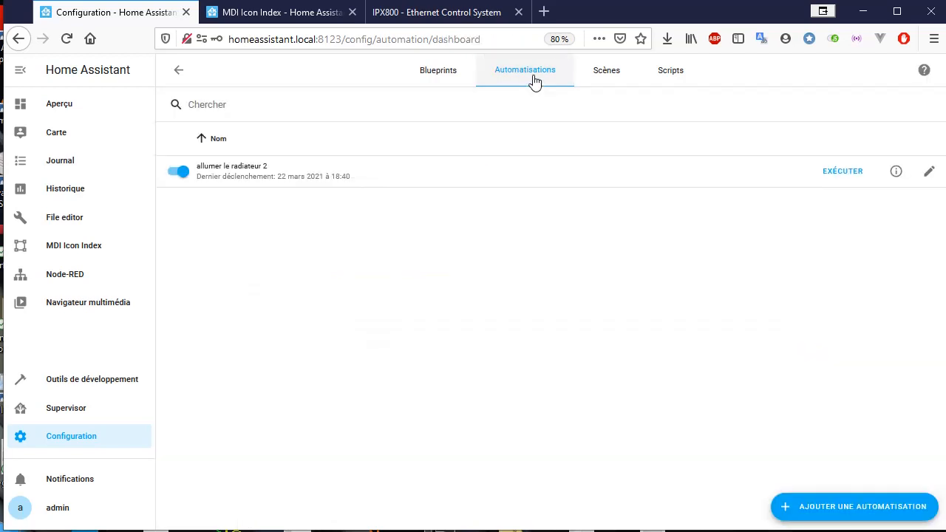
left_click(879, 509)
left_click(546, 400)
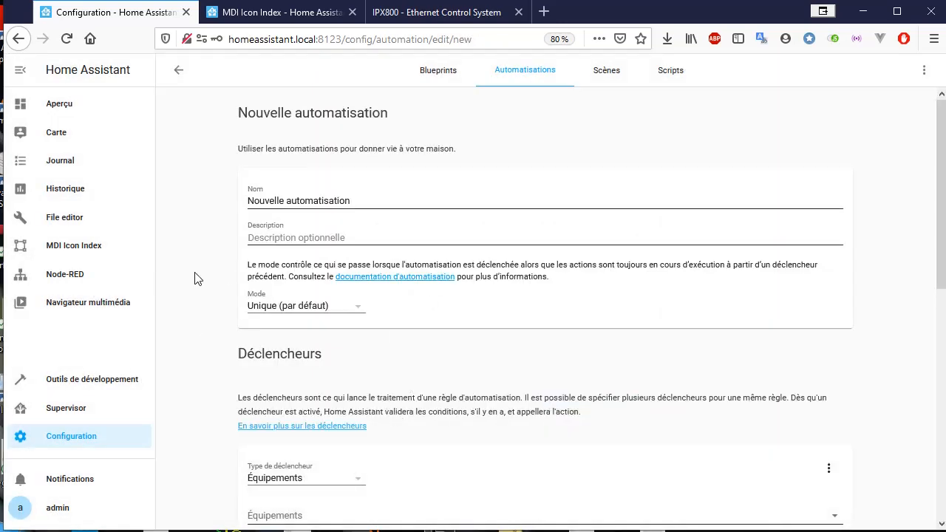
- Set the second automation's trigger to AEON Labs ZW074 MultiSensor Gen5 luminance changes and edit its "En dessous de" lux threshold
scroll(198, 276, "down", 5)
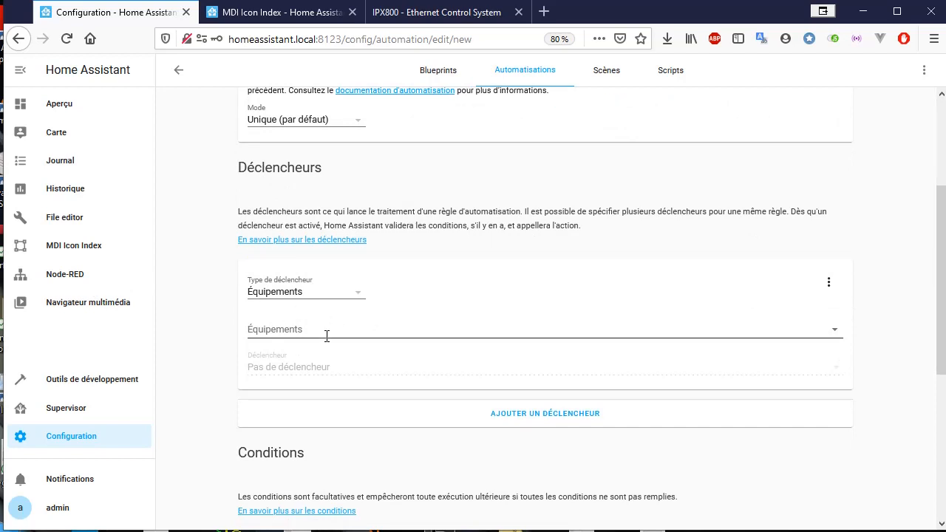
left_click(327, 336)
left_click(340, 370)
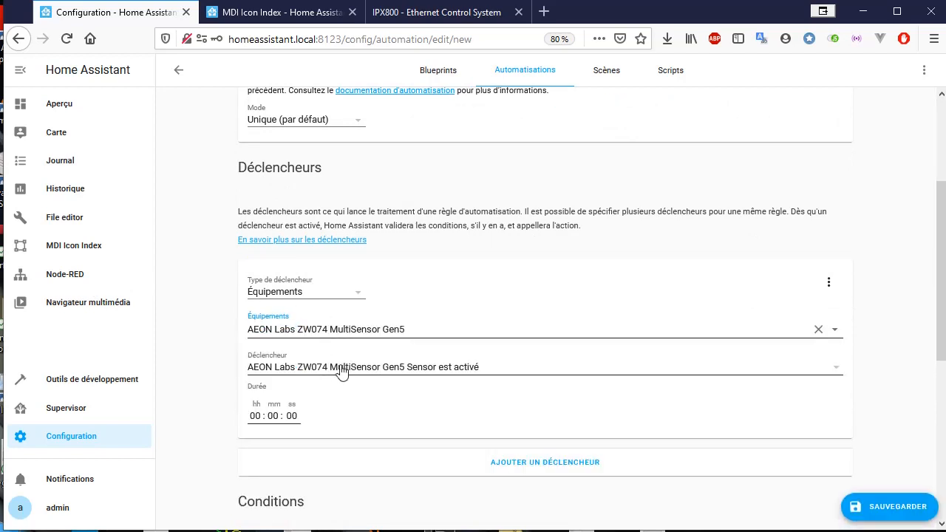
left_click(341, 370)
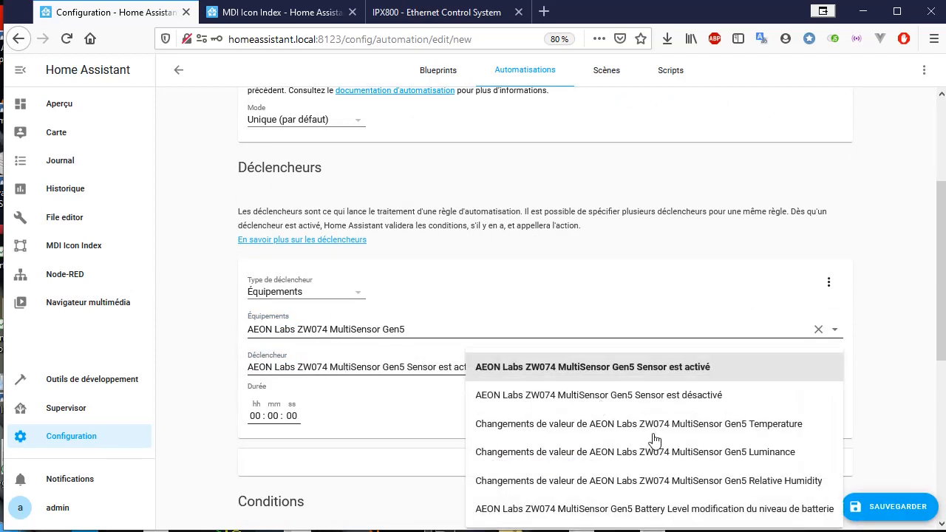
left_click(655, 452)
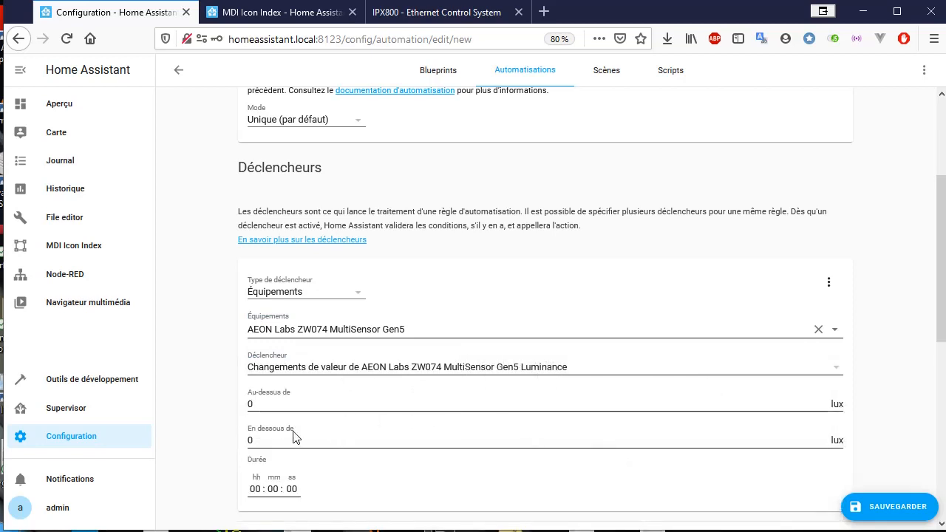
left_click_drag(288, 441, 217, 441)
left_click(204, 428)
- Make the action call the service "Interrupteur: turn_off" on the entity radiateur 2, and save the automation
scroll(205, 428, "down", 10)
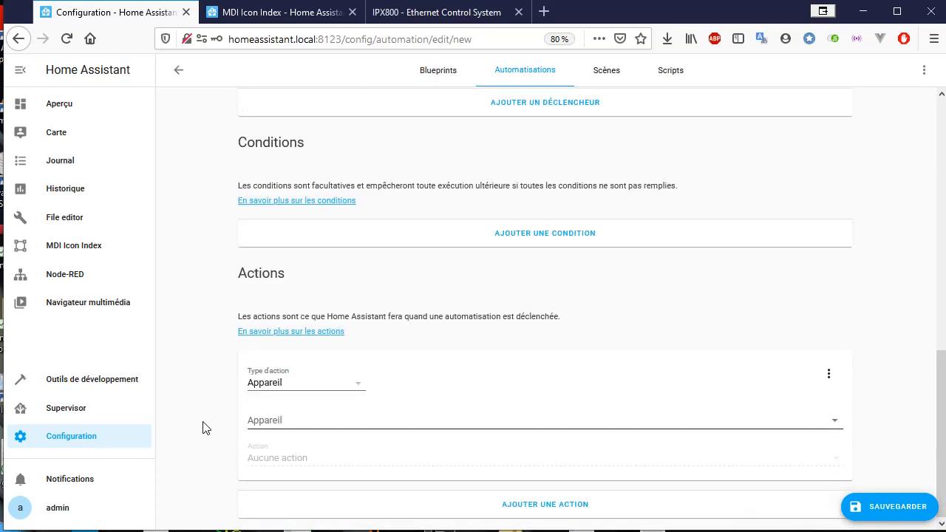
left_click(357, 386)
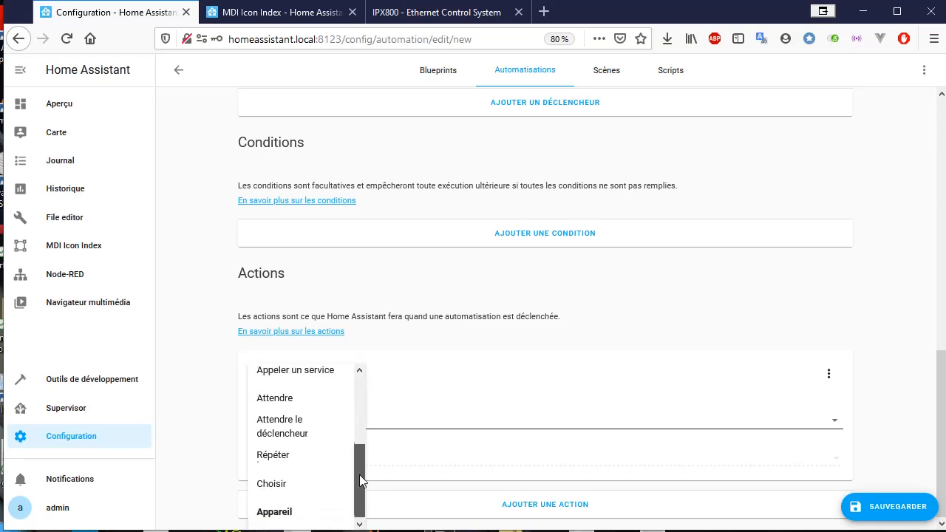
left_click_drag(360, 479, 356, 458)
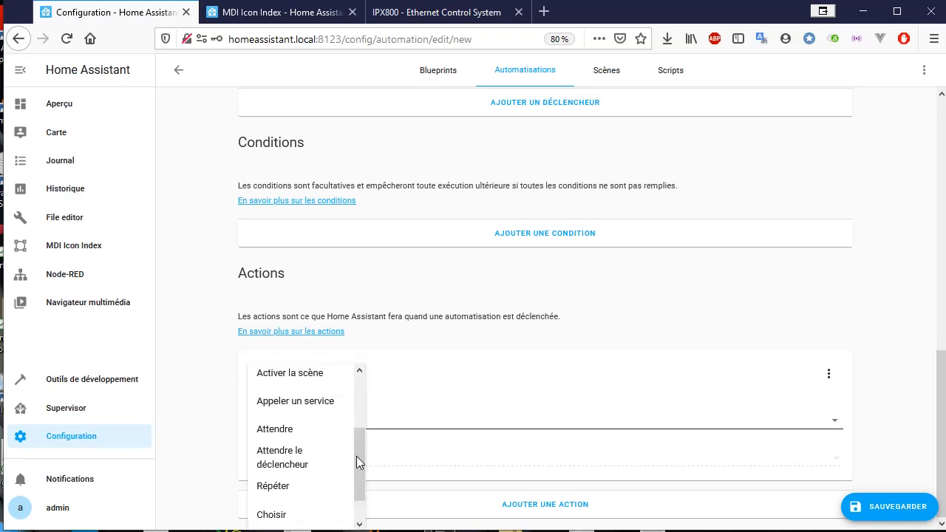
left_click(295, 398)
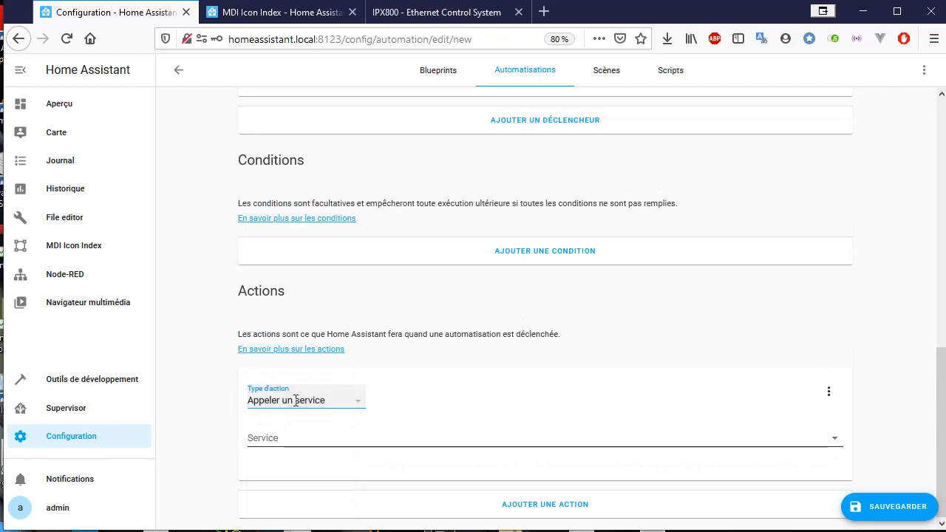
left_click(833, 440)
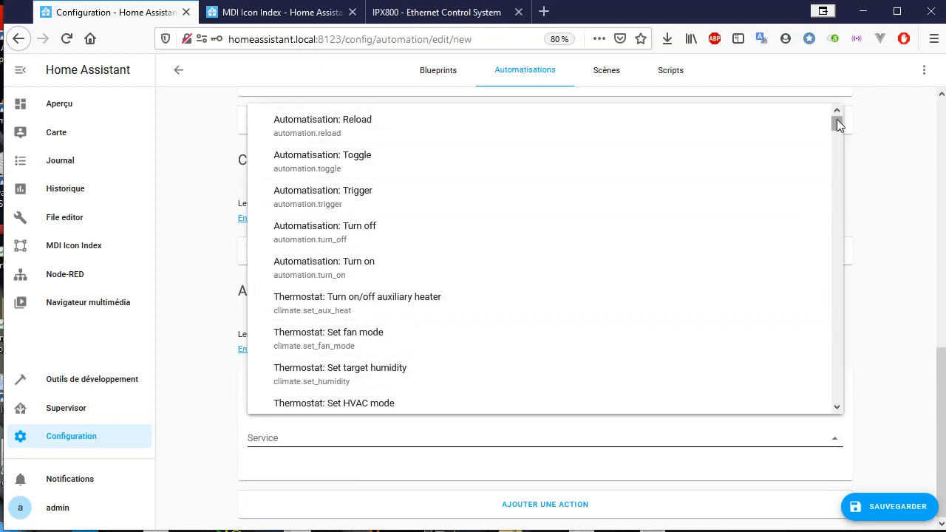
left_click_drag(836, 123, 844, 336)
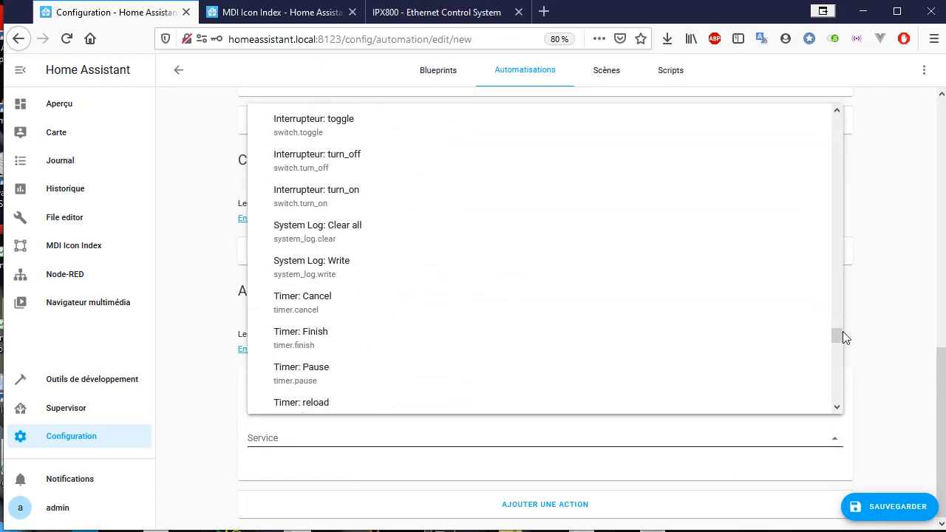
left_click(338, 165)
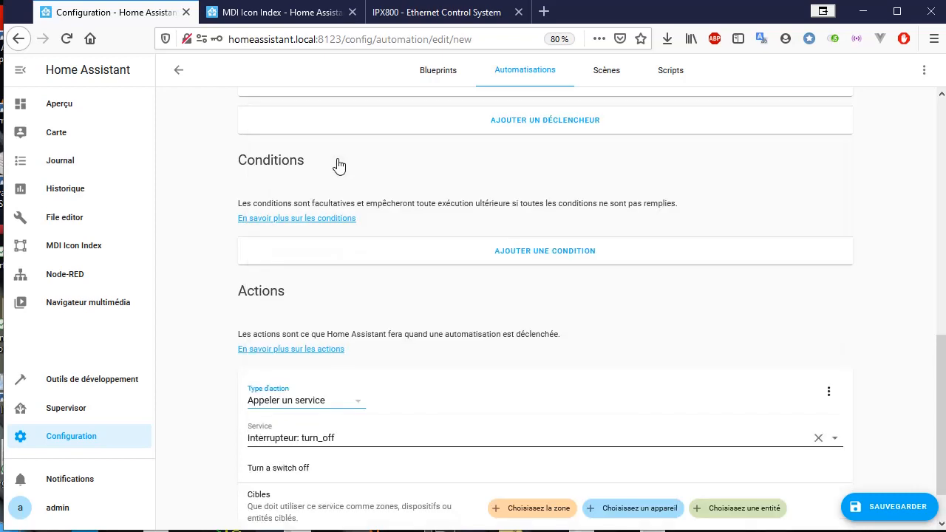
left_click(748, 509)
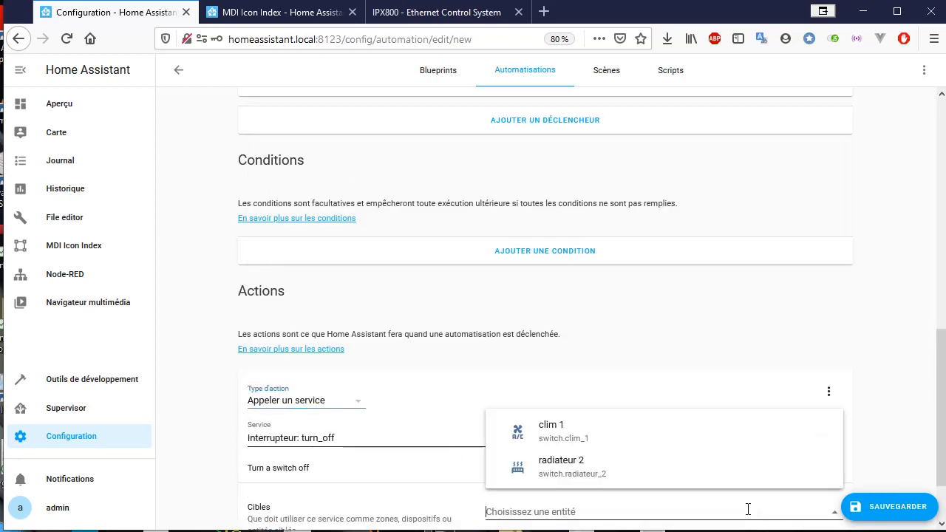
left_click(559, 467)
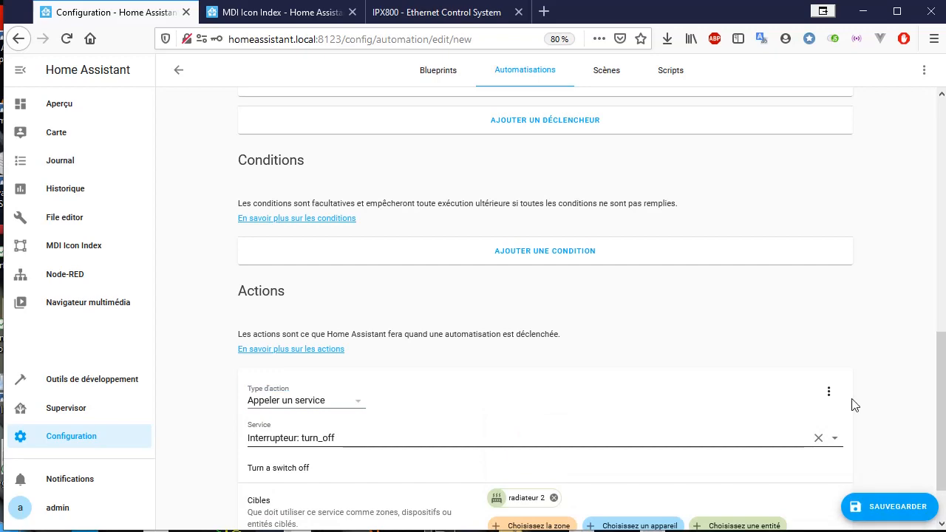
left_click(908, 508)
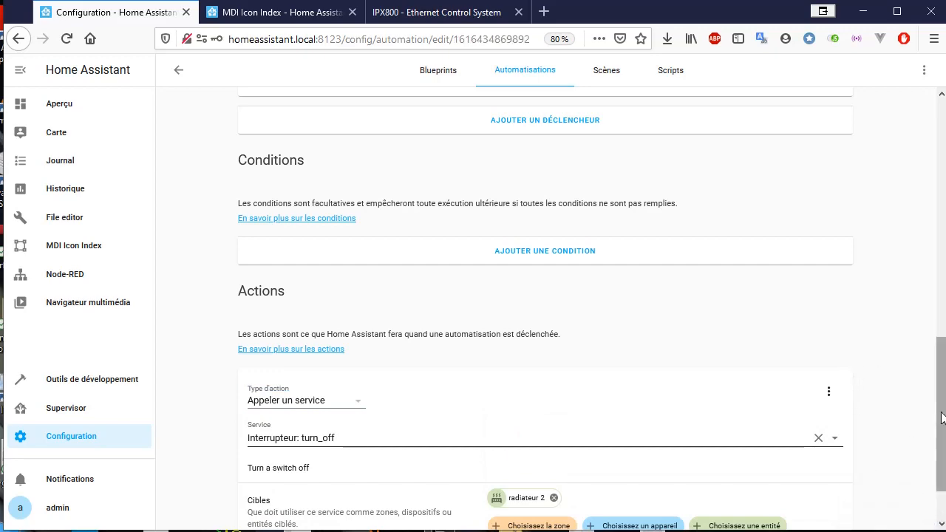
- Rename the second automation "eteindre radiateur 2" and save it
left_click_drag(936, 402, 927, 148)
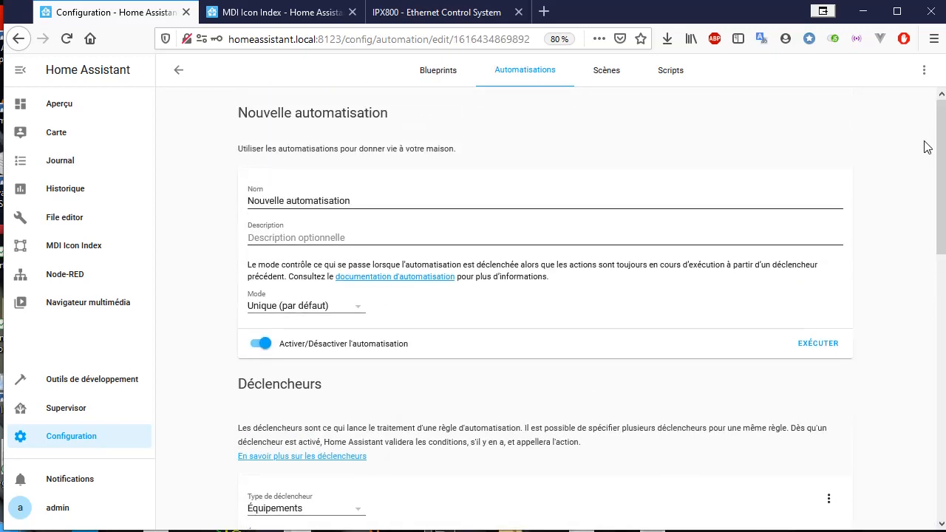
left_click_drag(365, 202, 186, 196)
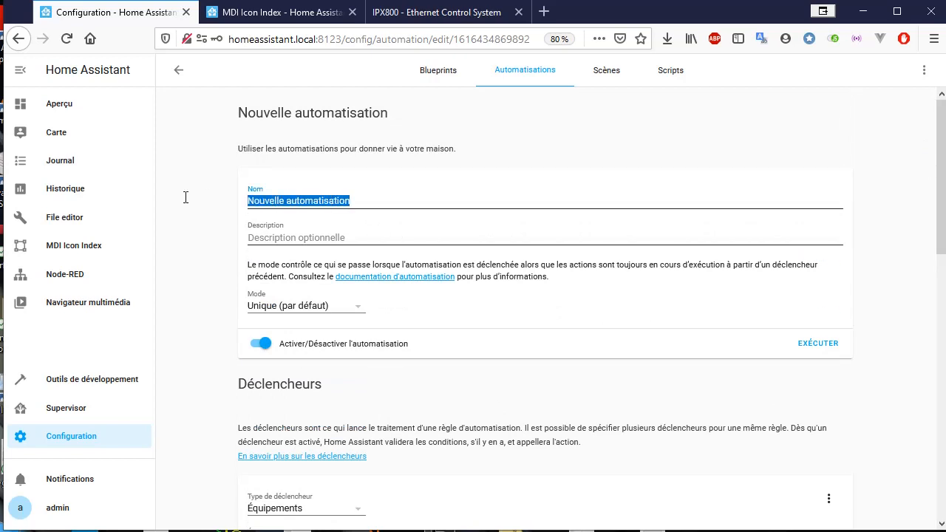
type("etei")
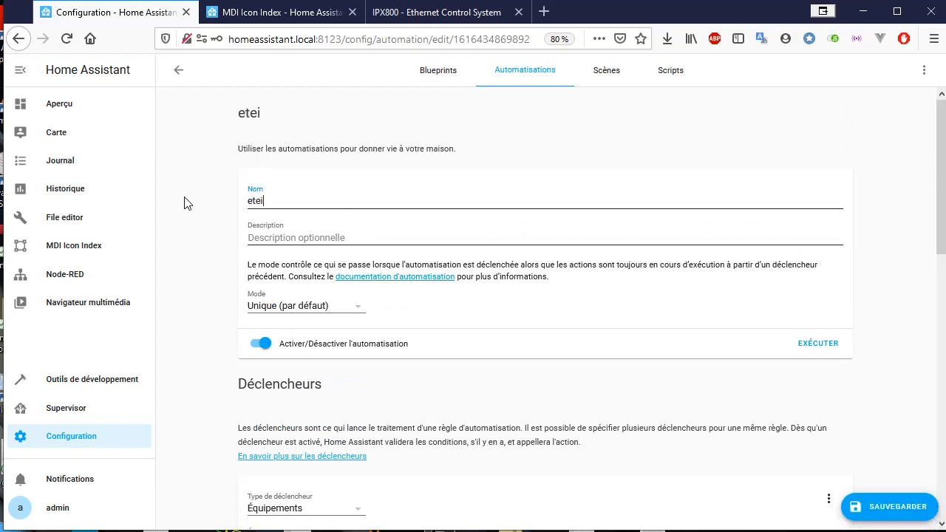
type("ndre radi")
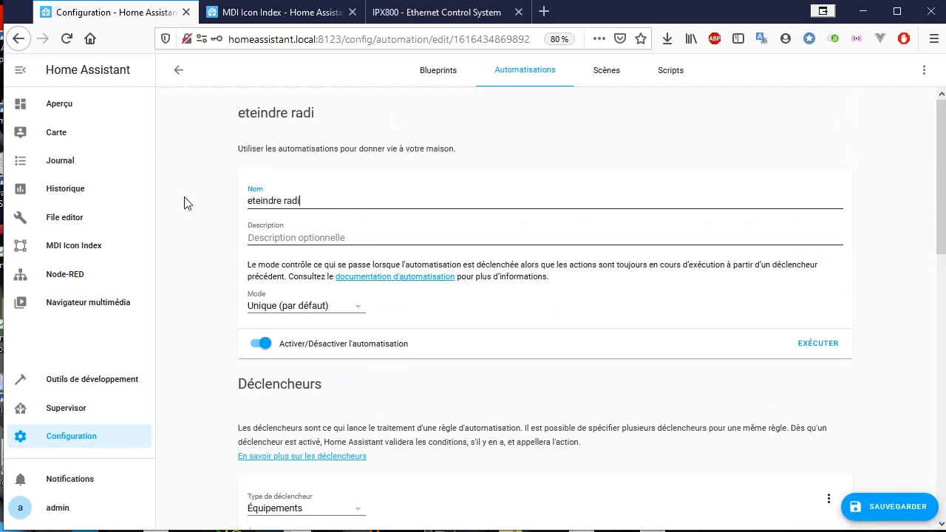
type("ateur 2")
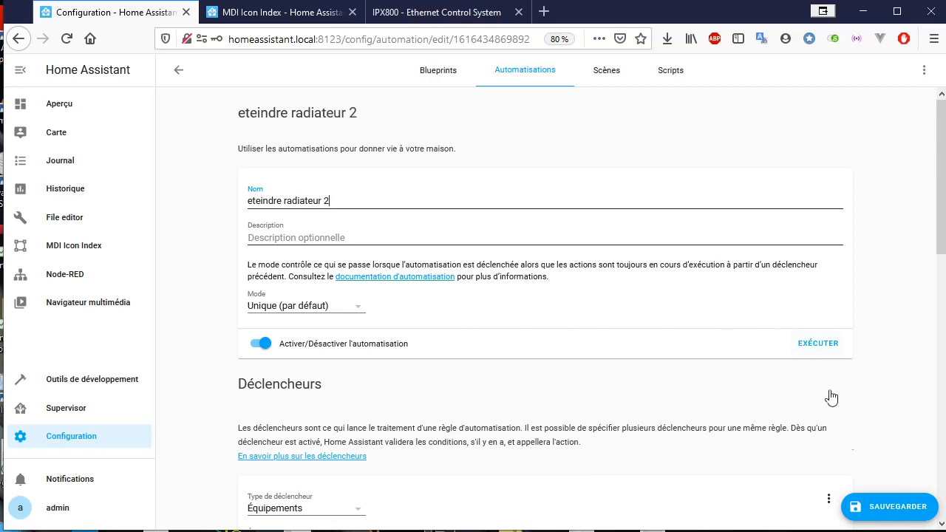
left_click(886, 510)
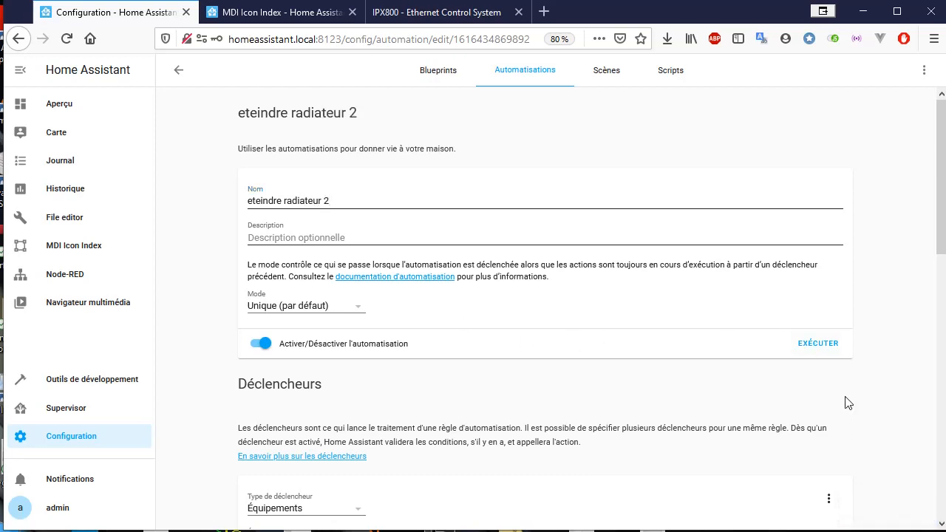
- Run the "eteindre radiateur 2" automation manually and open the Aperçu dashboard to check the sensor and switch states
left_click(827, 354)
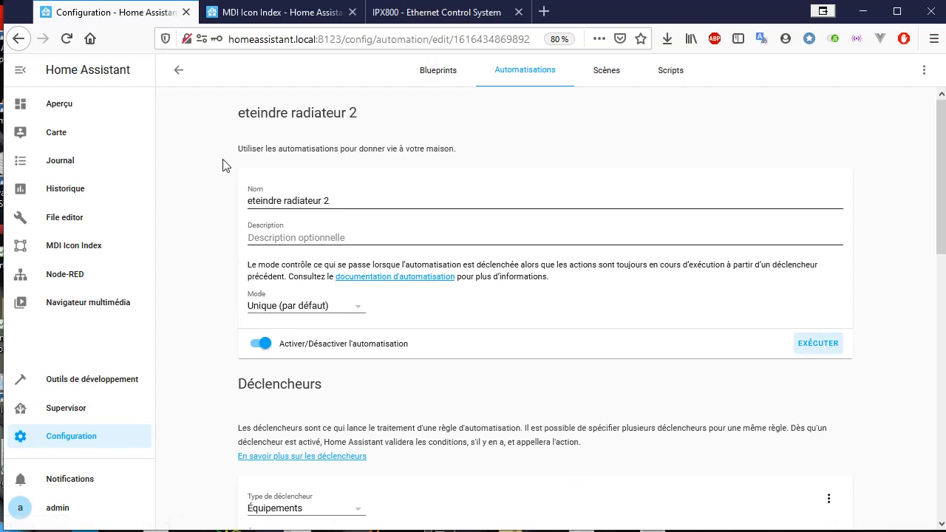
left_click(57, 105)
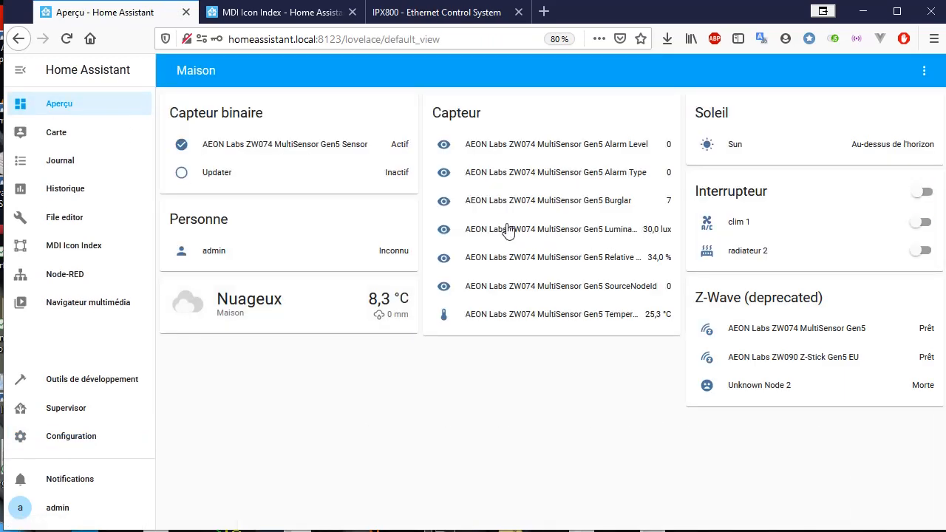